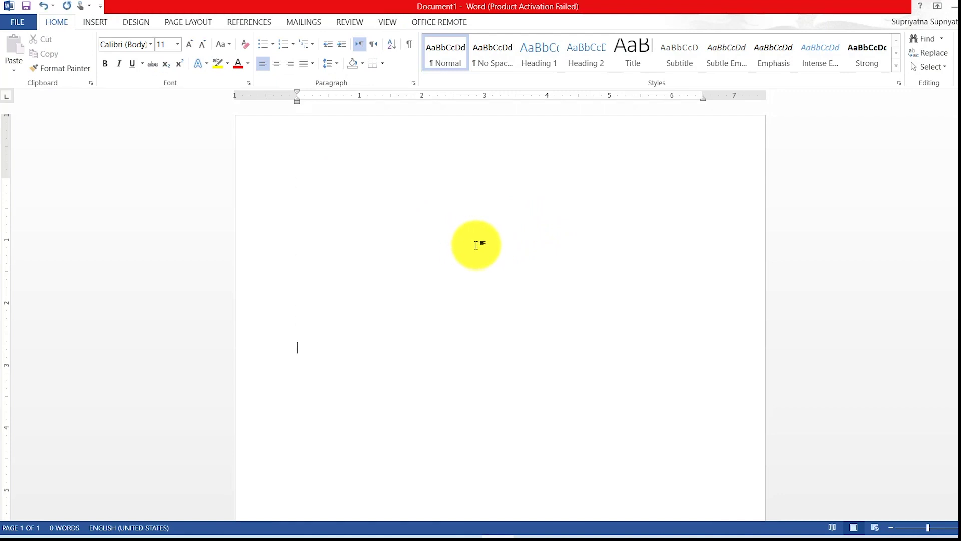
Add a simple text box reading 'PT. MITRA JUAL BELI INDONESIA' and reduce the top margin.
left_click(429, 173)
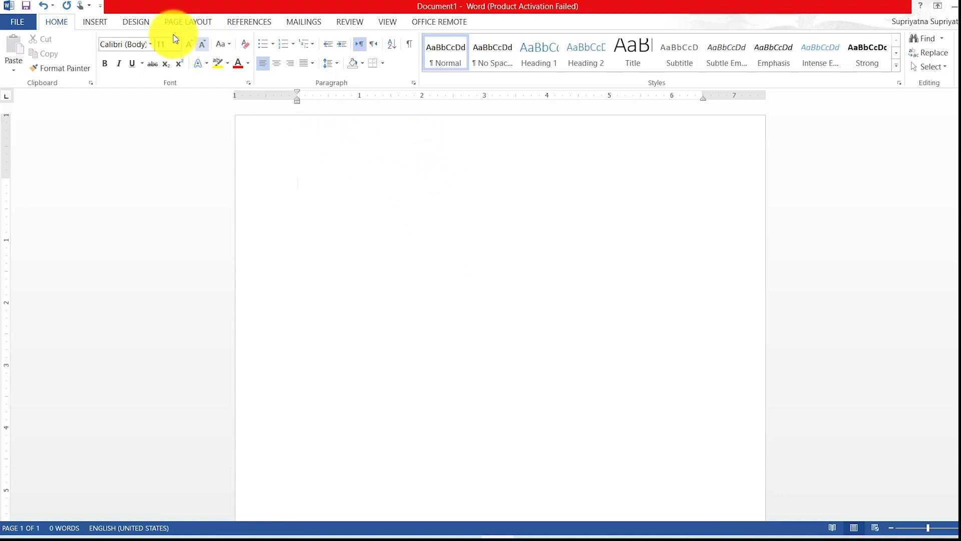
left_click(95, 22)
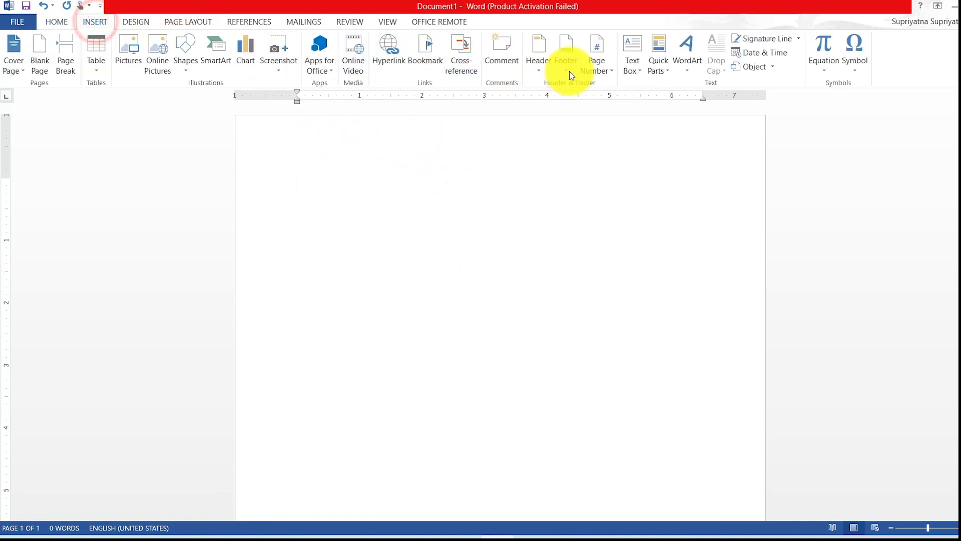
left_click(632, 45)
left_click(666, 133)
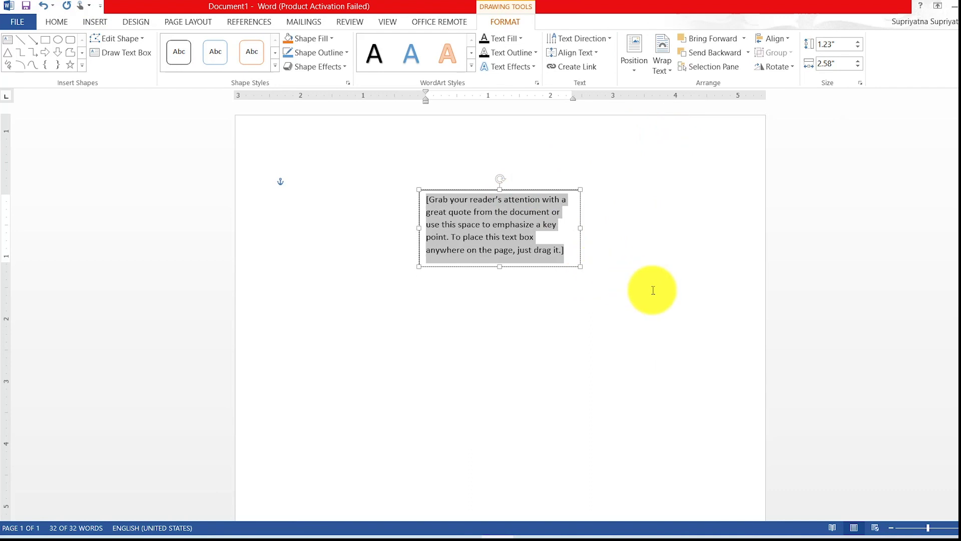
type("pt")
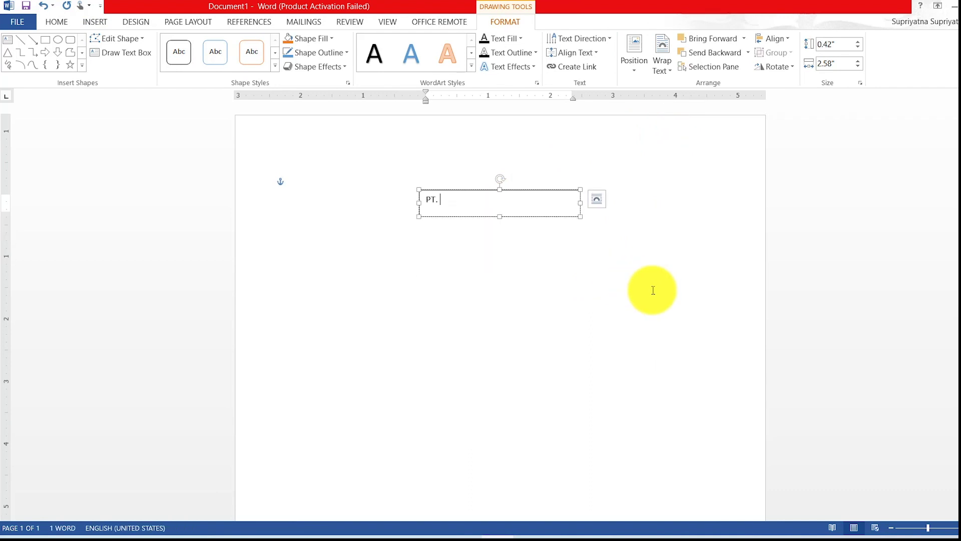
type(". MITRA JUAL BELI INDONESIA")
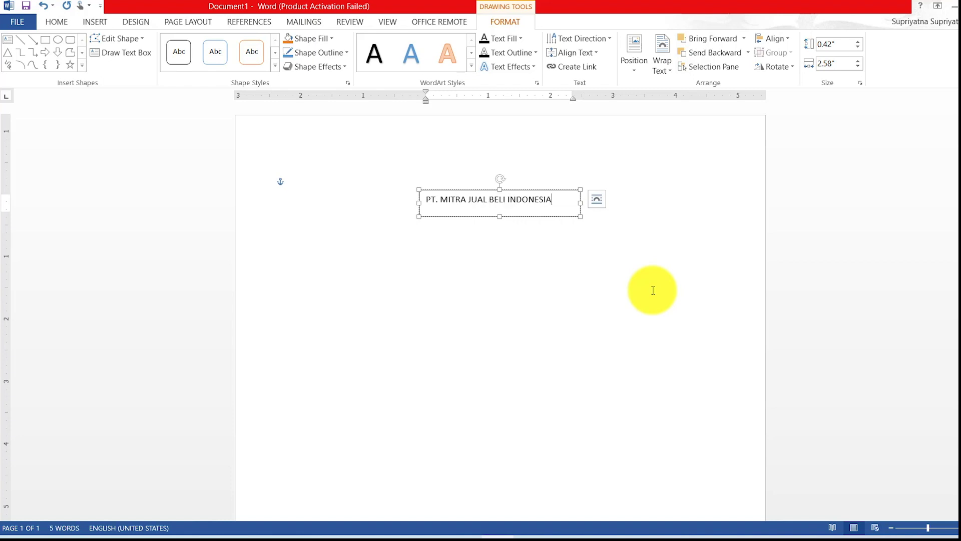
left_click(573, 248)
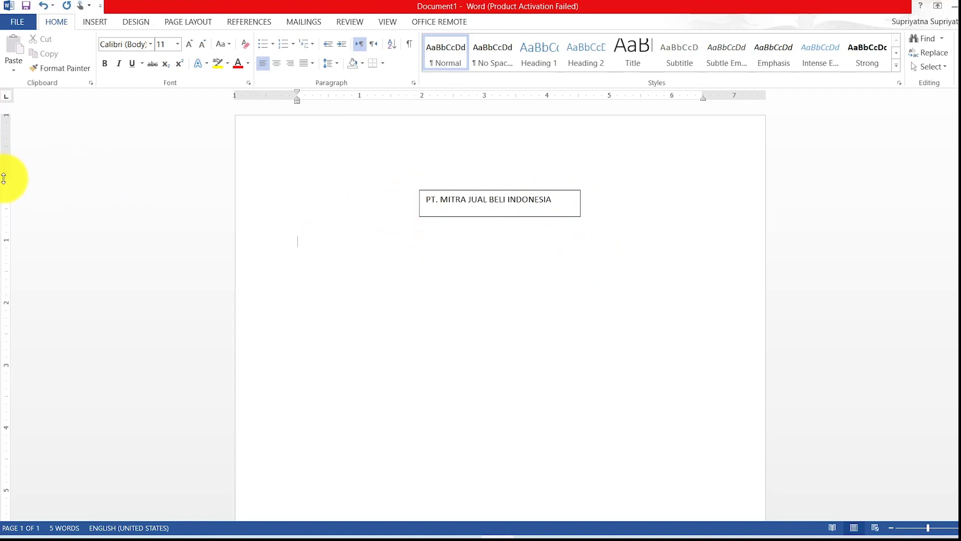
left_click_drag(6, 177, 18, 128)
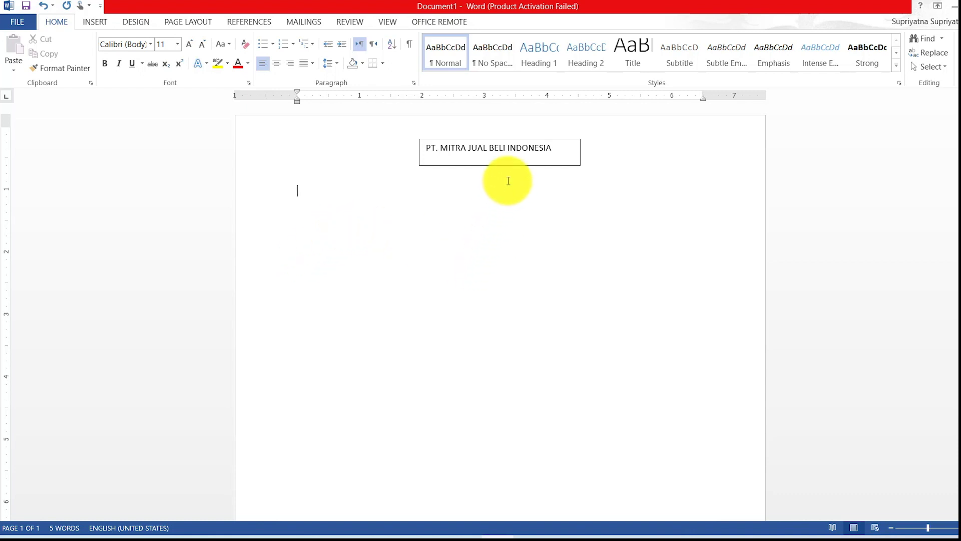
Shift the company-name text box left and set its outline to No line in Format Shape.
left_click(510, 144)
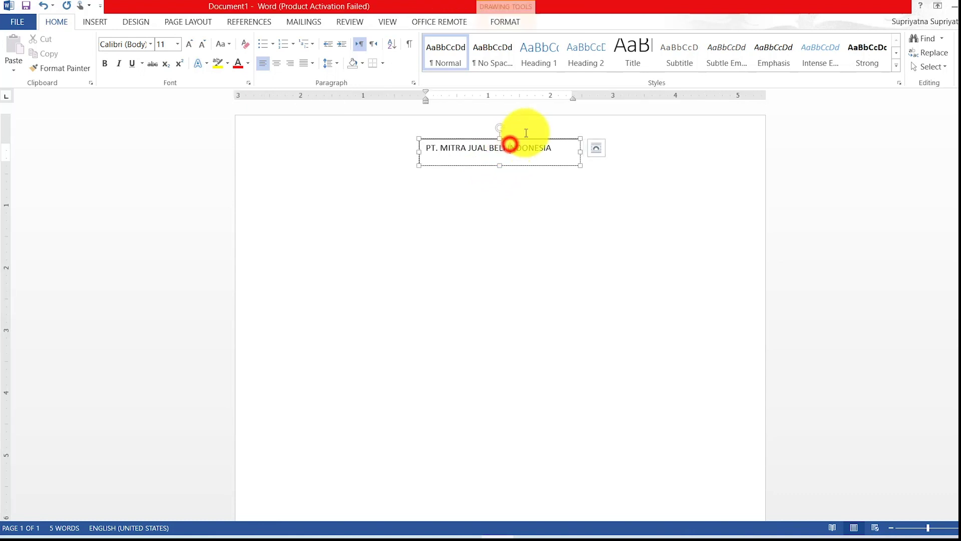
left_click_drag(515, 137, 429, 135)
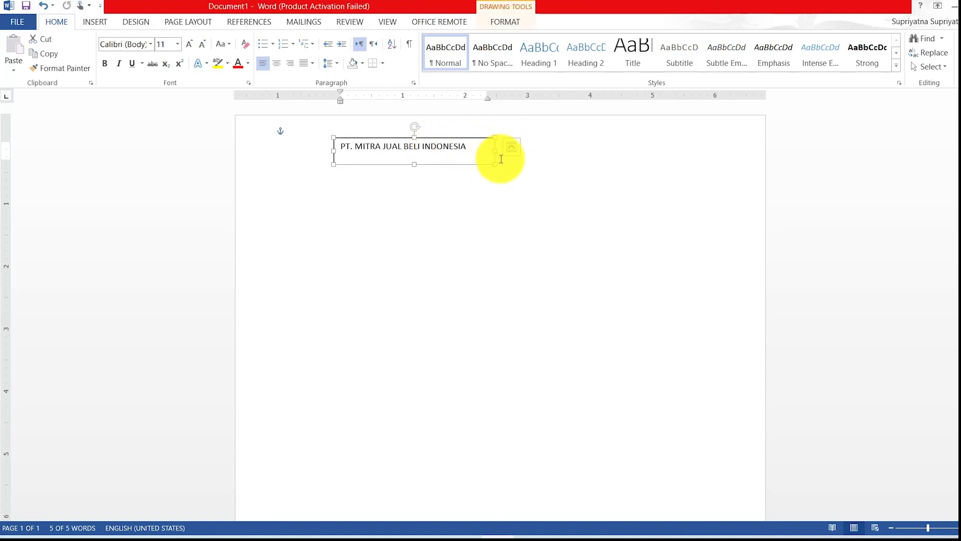
right_click(481, 139)
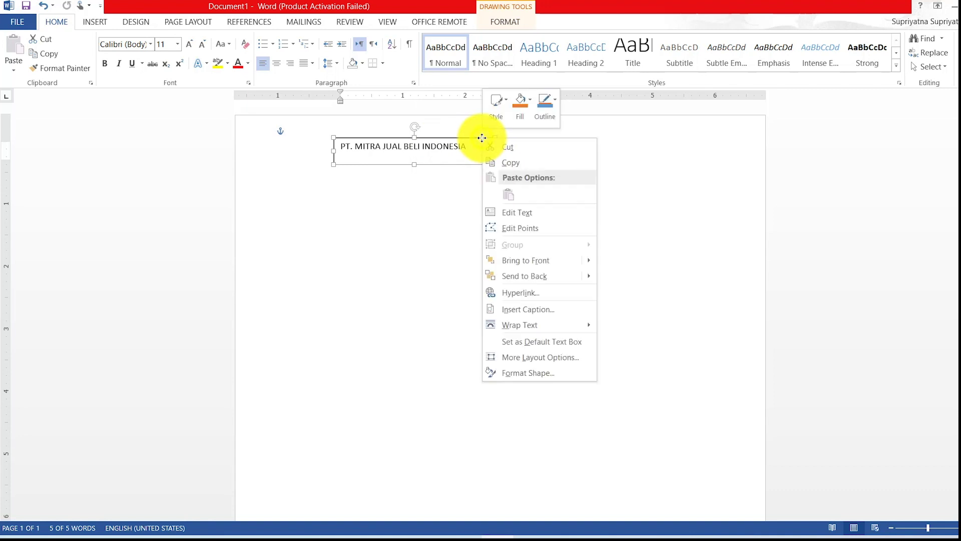
left_click(531, 374)
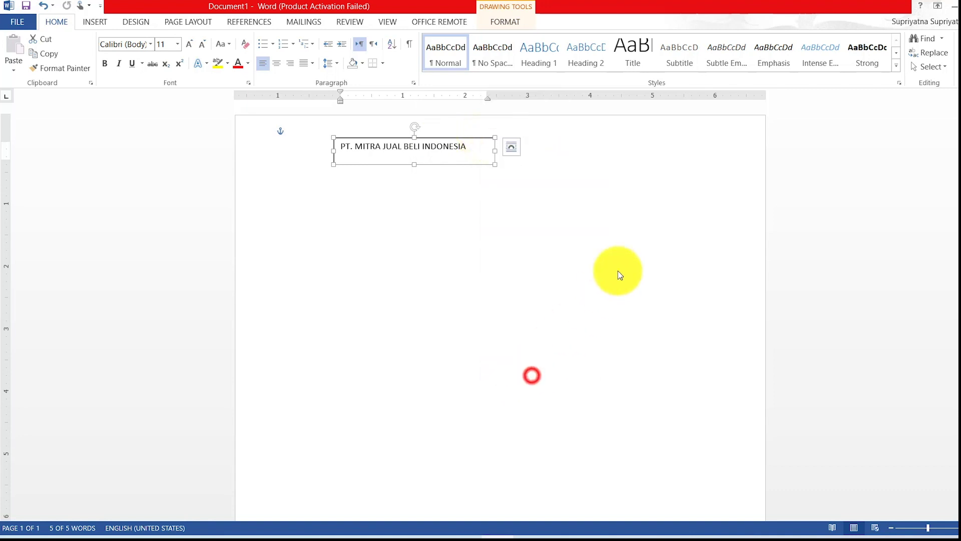
left_click(894, 186)
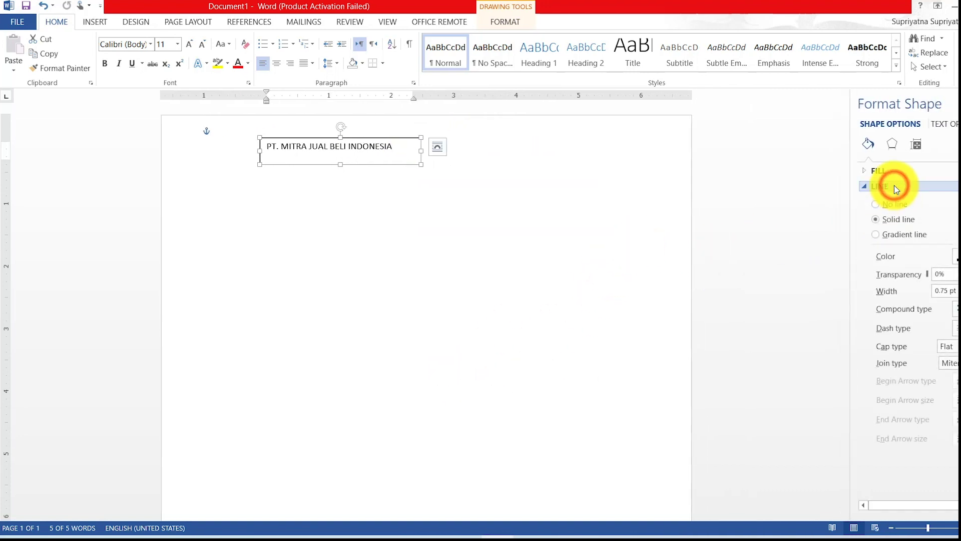
left_click(875, 204)
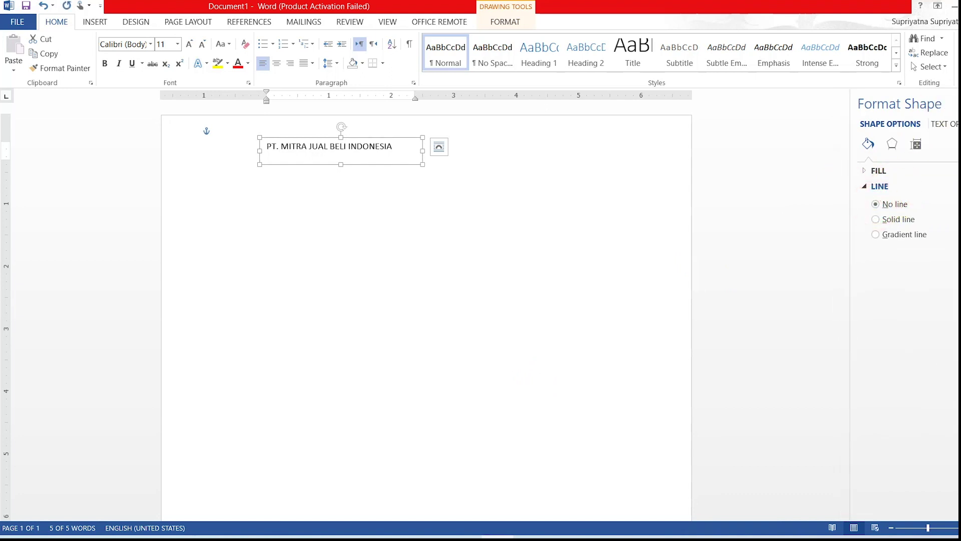
left_click(514, 199)
left_click(463, 146)
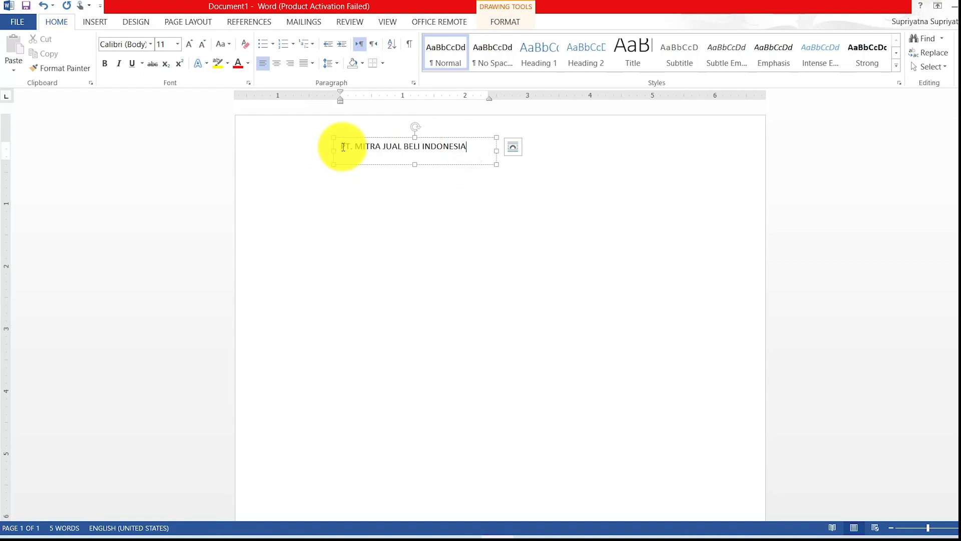
Make the company name bold at 16 pt and widen its box so it fits one line.
left_click_drag(342, 146, 457, 144)
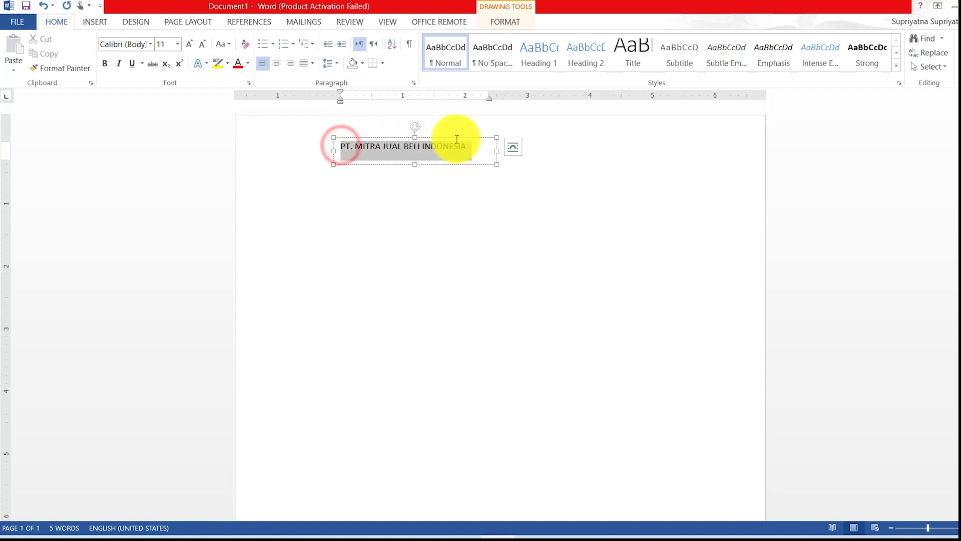
left_click(107, 64)
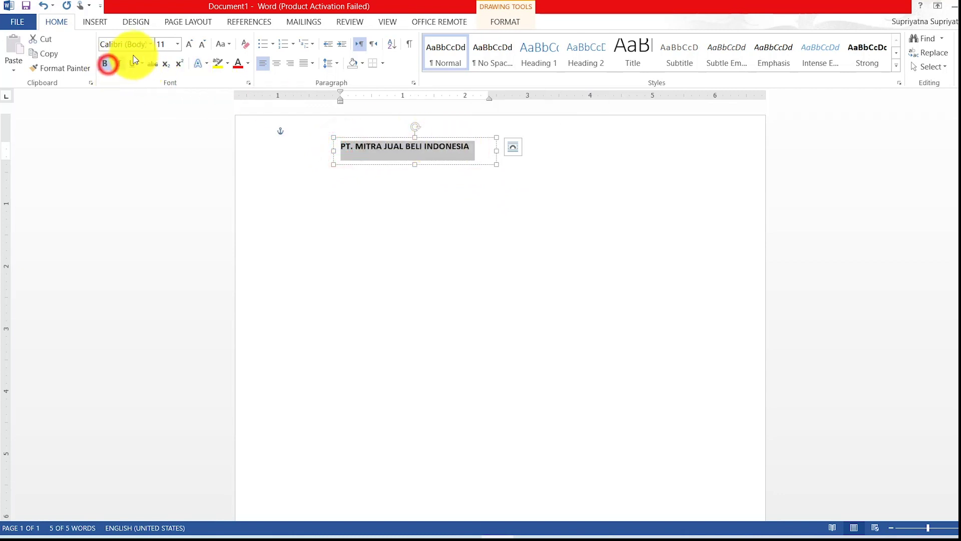
left_click(178, 43)
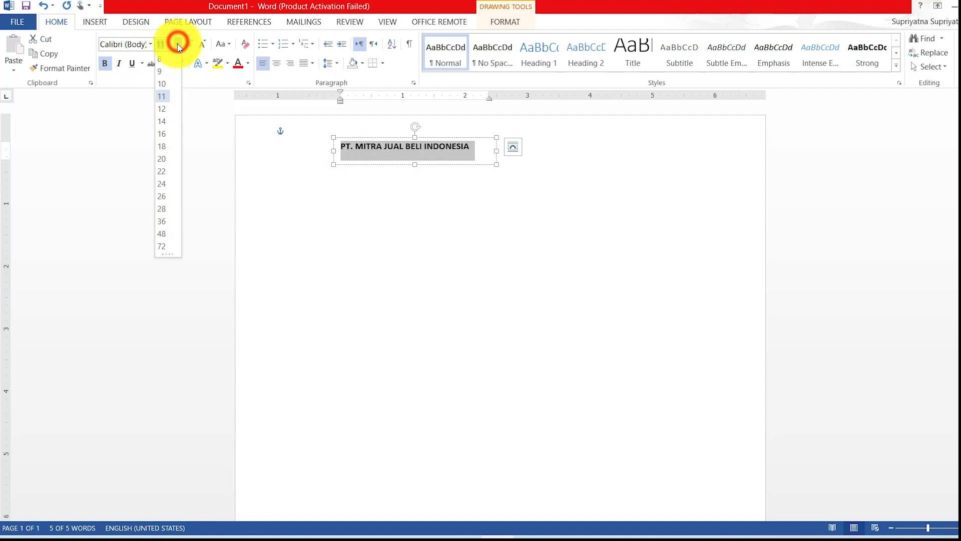
left_click(165, 132)
left_click_drag(497, 162, 579, 165)
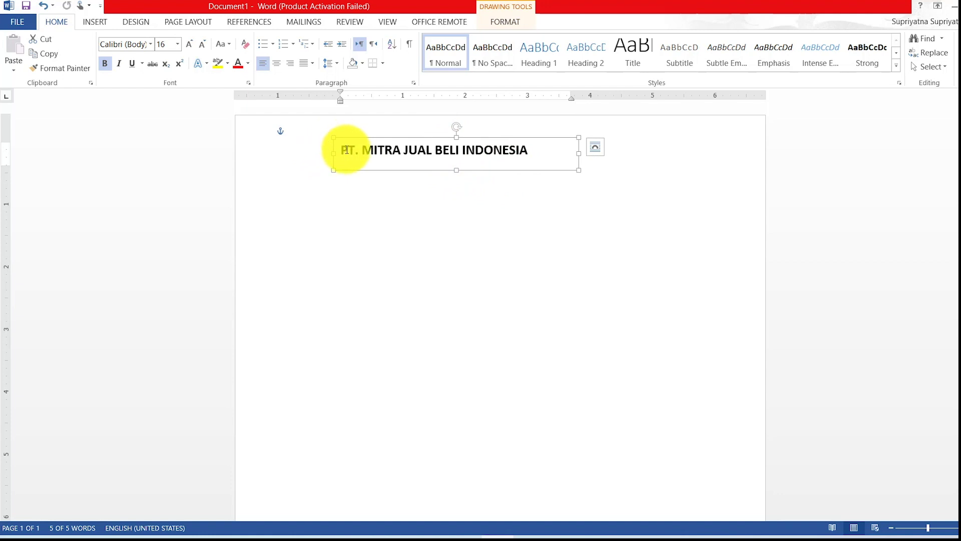
Colour the company name blue, after briefly trying red.
left_click_drag(344, 150, 520, 151)
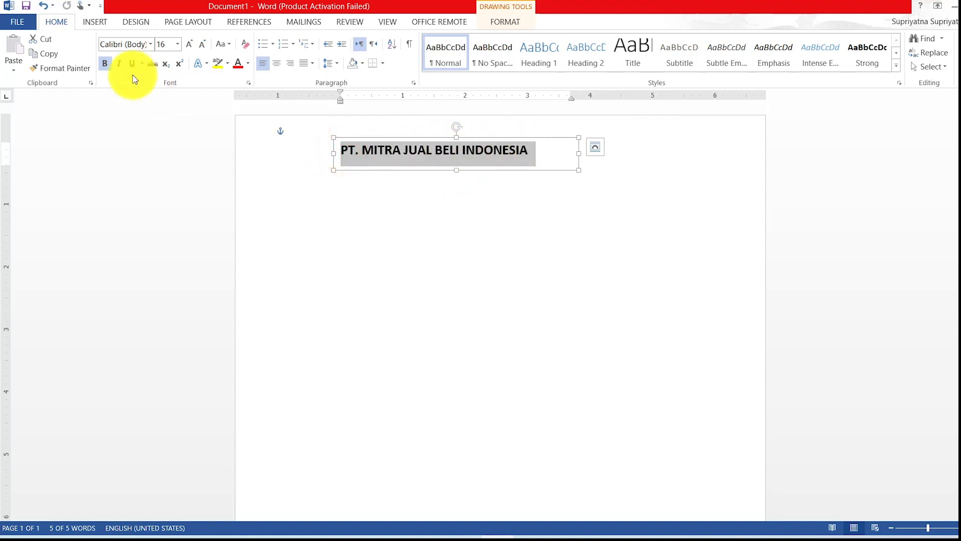
left_click(238, 63)
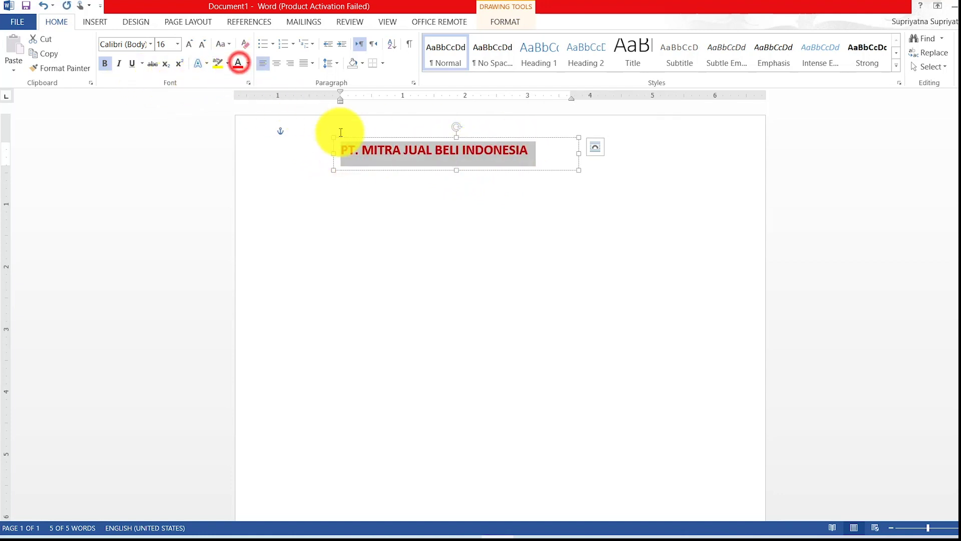
left_click(466, 144)
left_click(534, 154)
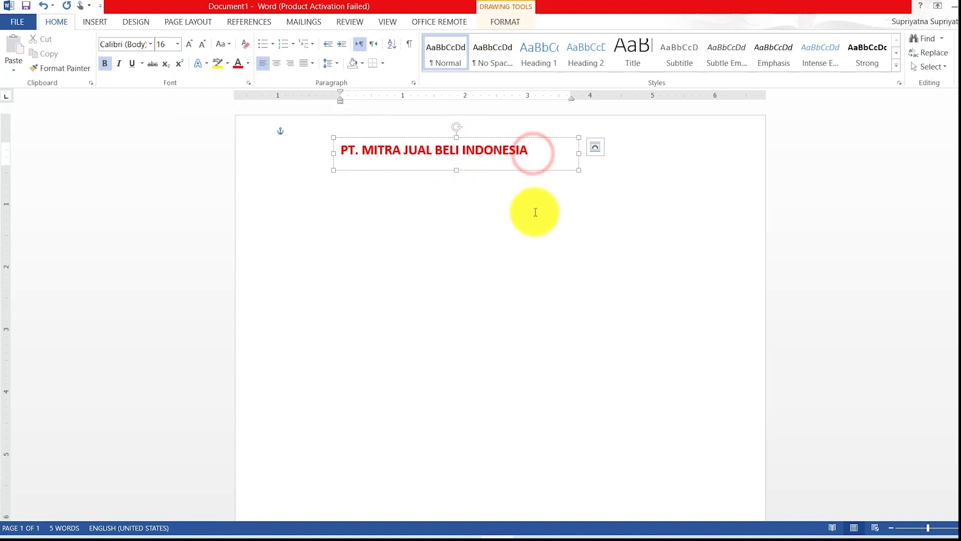
left_click_drag(342, 150, 461, 154)
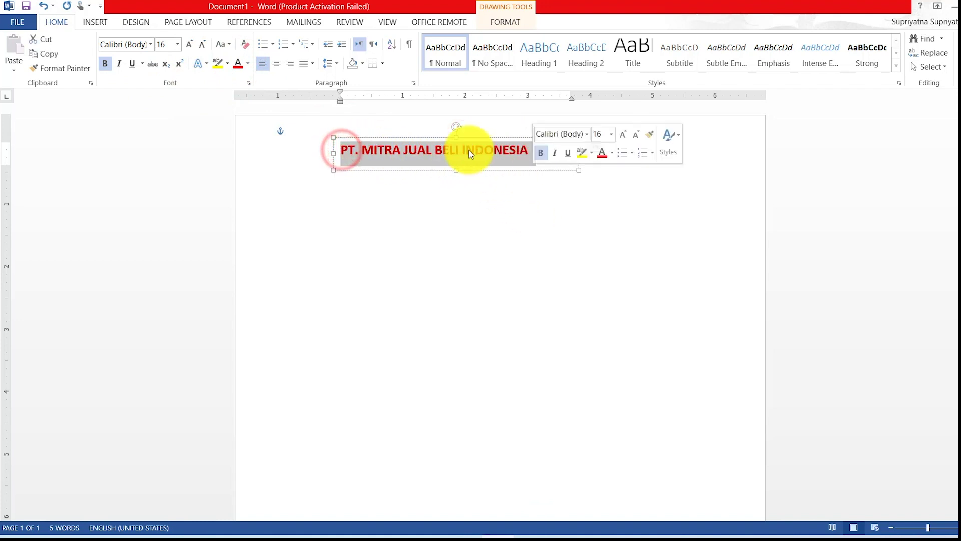
left_click(249, 67)
left_click(310, 175)
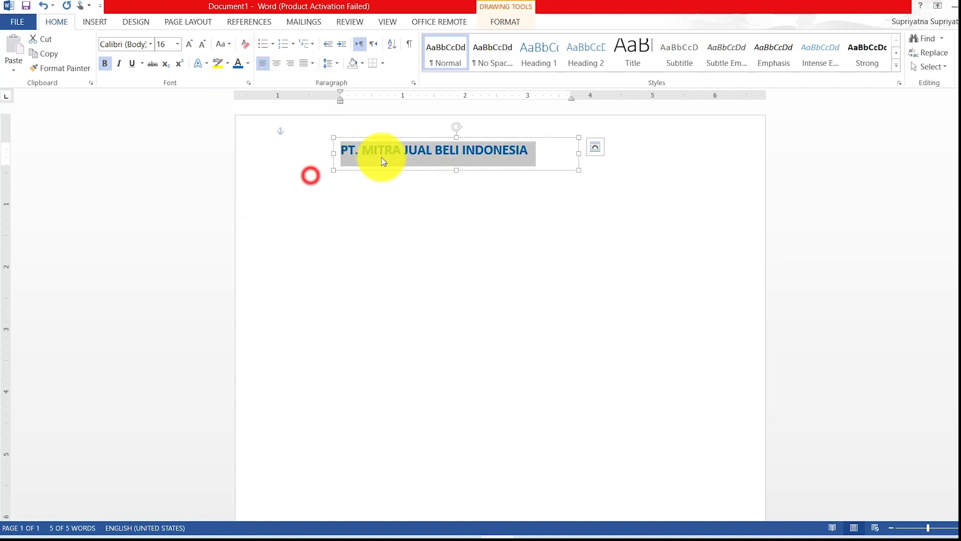
left_click(466, 149)
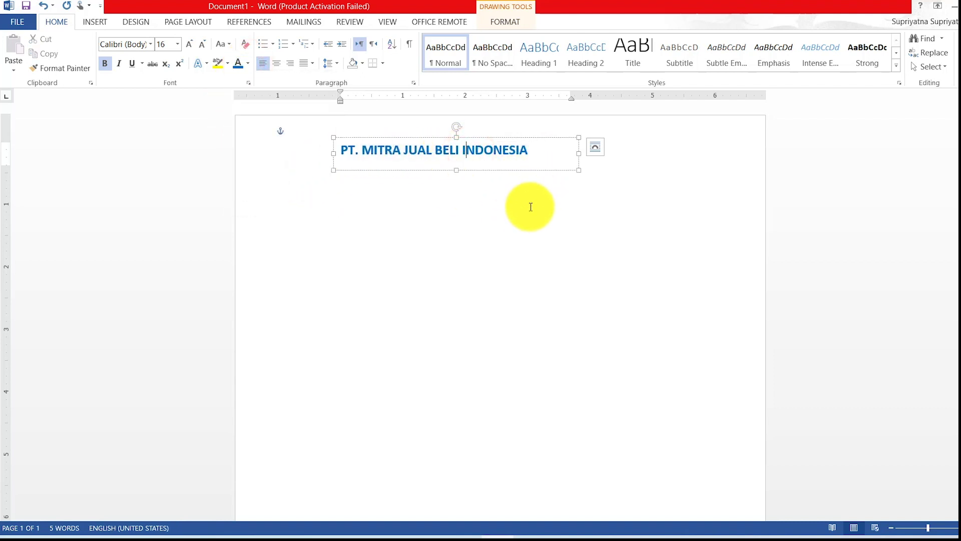
left_click(554, 193)
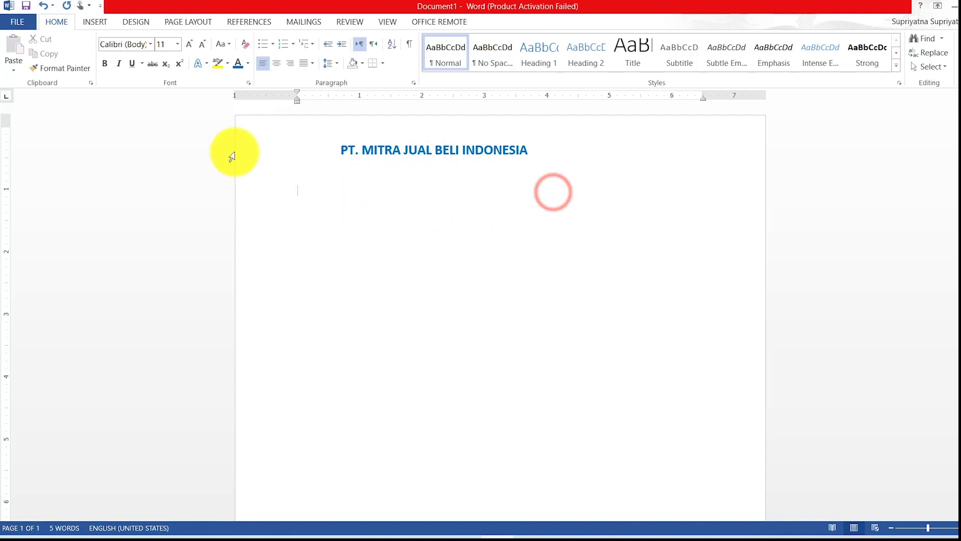
Add a second simple text box with the company's street address and place it top right.
left_click(97, 22)
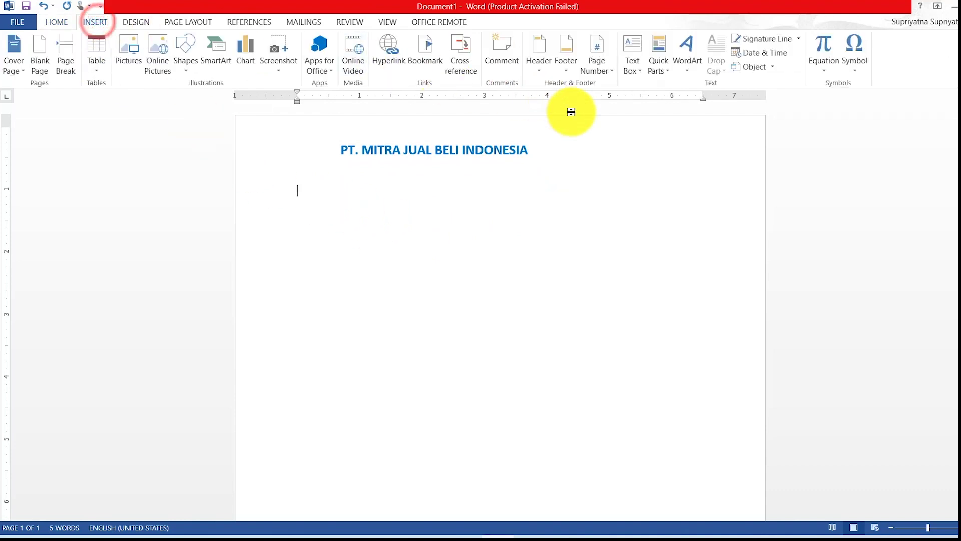
left_click(634, 45)
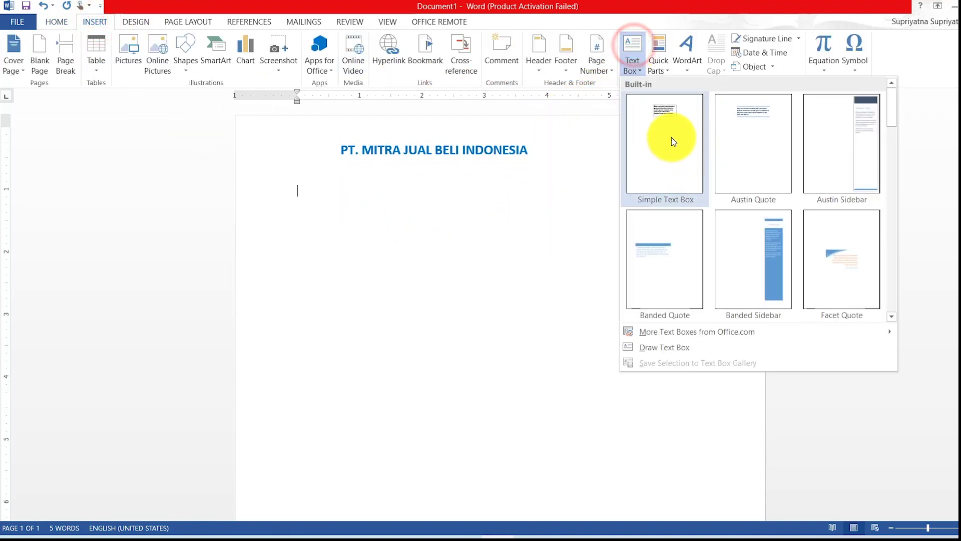
left_click(669, 135)
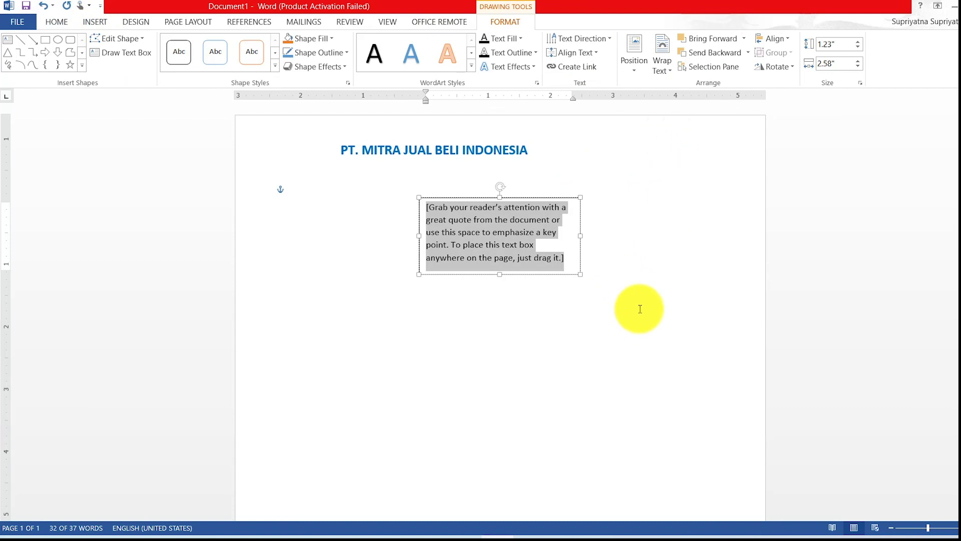
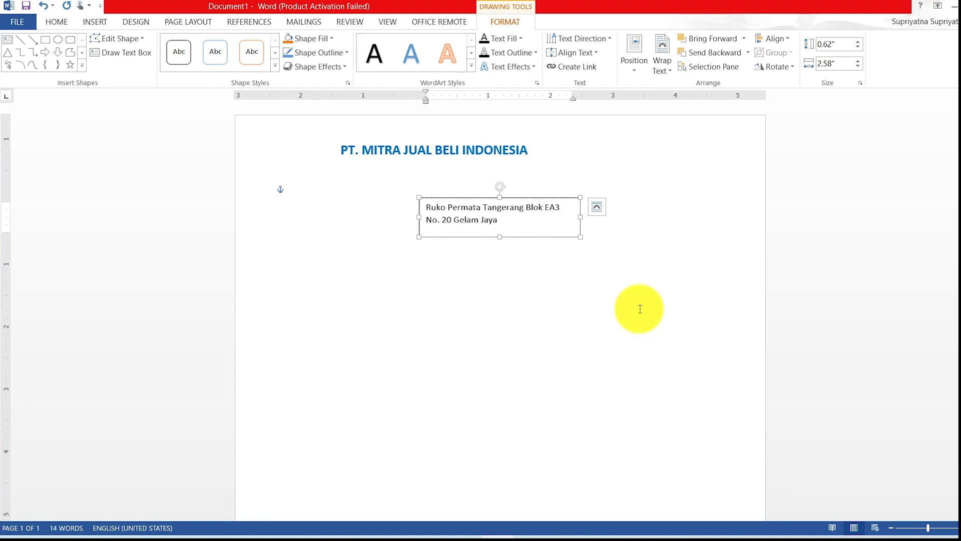
left_click_drag(580, 223, 732, 128)
left_click_drag(600, 137, 673, 168)
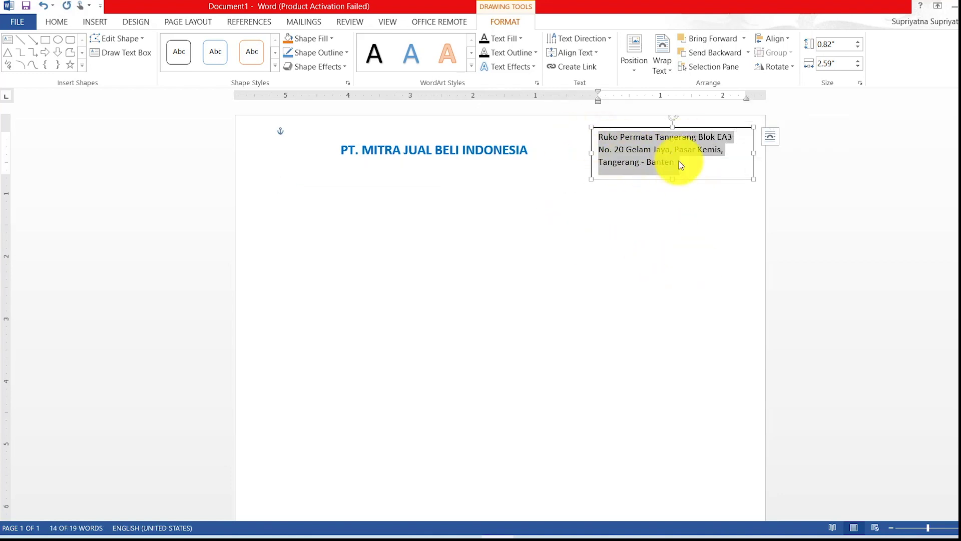
Add Telp, Fax and Email lines below the address, then select all the box text.
left_click(696, 180)
key("Return")
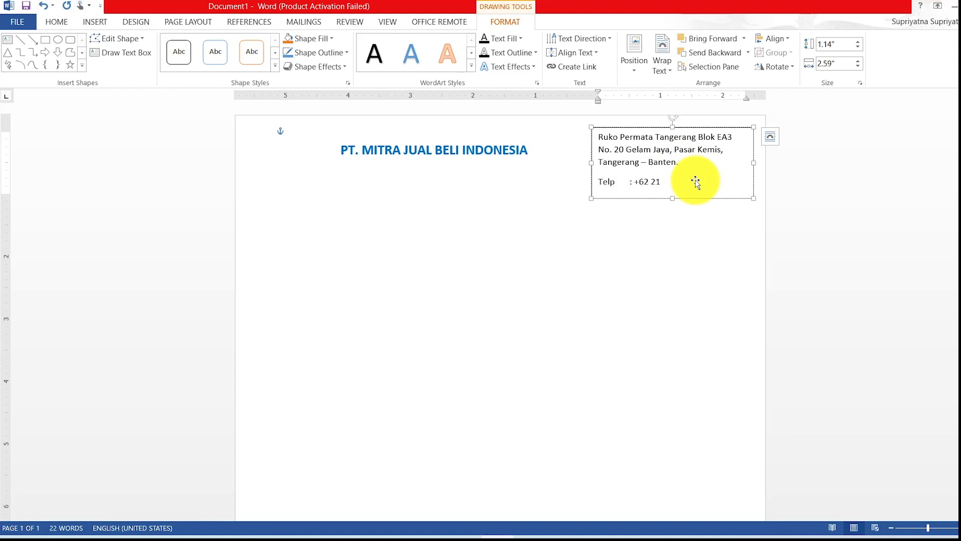
key("Return")
type("Fax : +62 21 987")
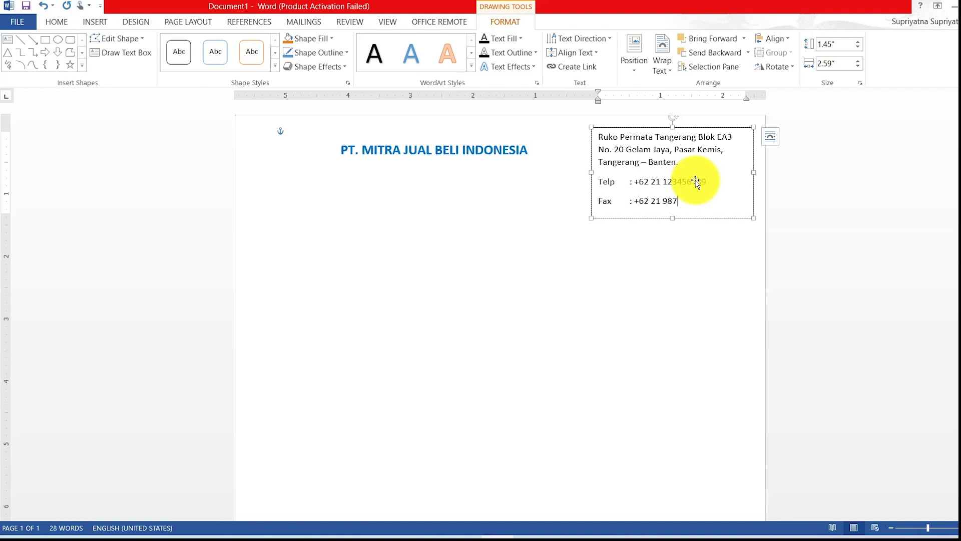
key("Return")
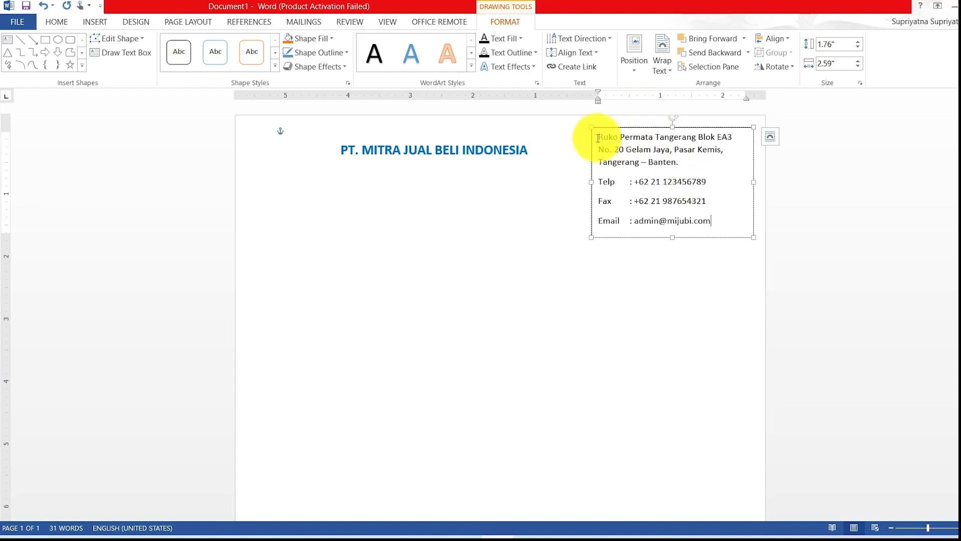
key("ctrl+a")
Set paragraph Spacing After to 0 pt for the address lines.
left_click(56, 22)
scroll(364, 28, "down", 3)
left_click(371, 70)
left_click(370, 70)
Drag ruler tab stops so the Fax, Telp and Email colons line up.
left_click(703, 187)
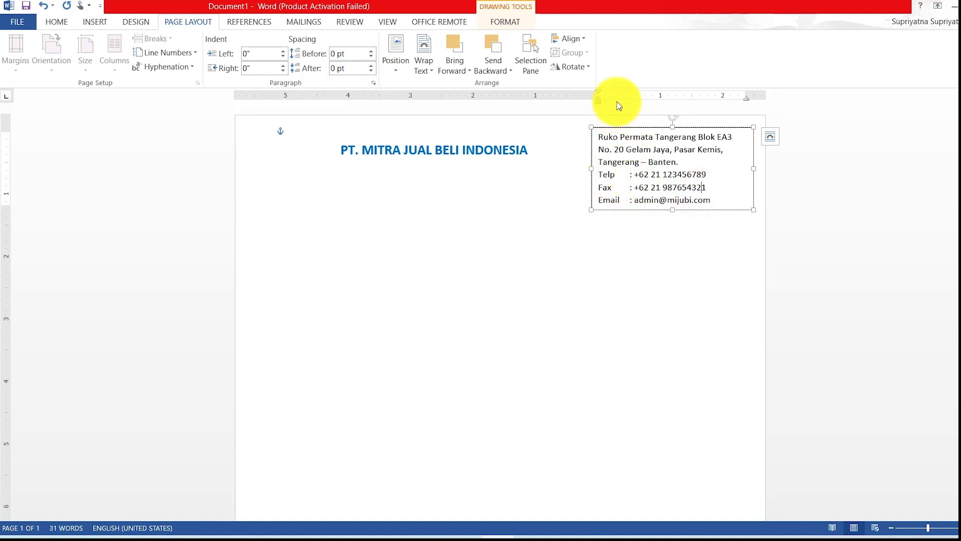
left_click_drag(618, 98, 623, 98)
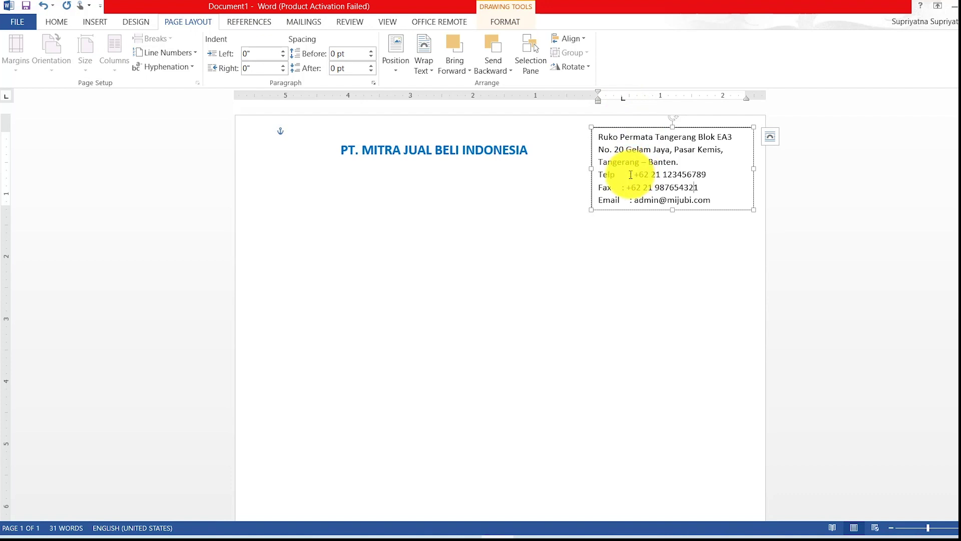
left_click(629, 175)
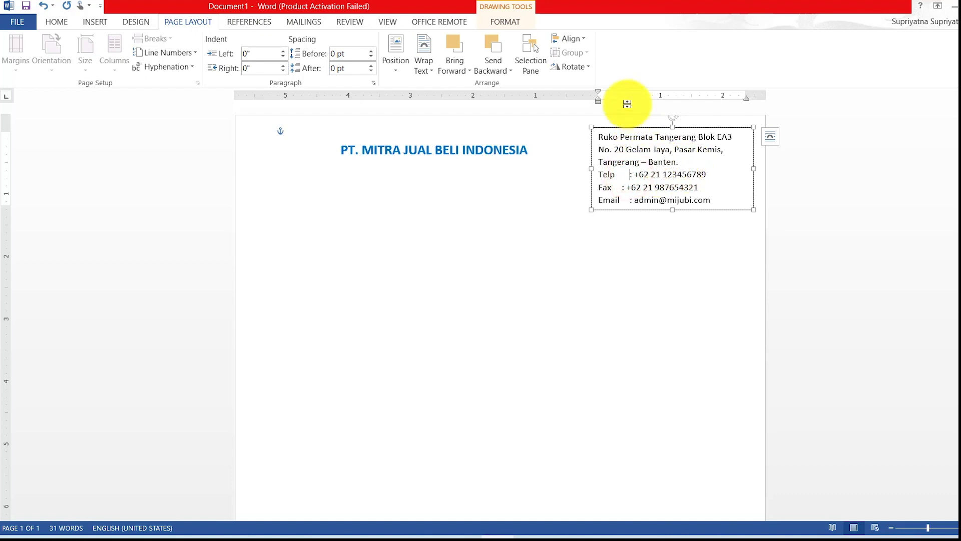
left_click_drag(621, 96, 622, 96)
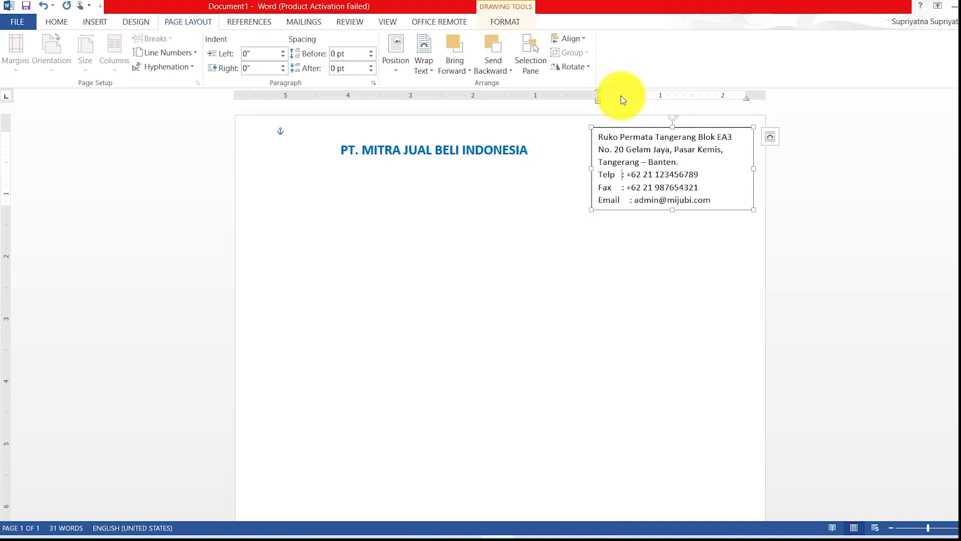
left_click(629, 200)
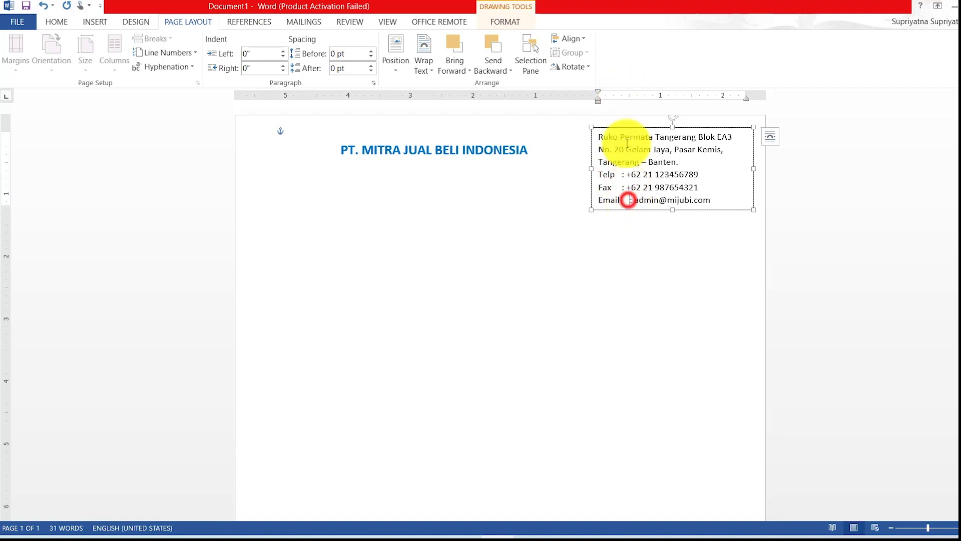
left_click(619, 95)
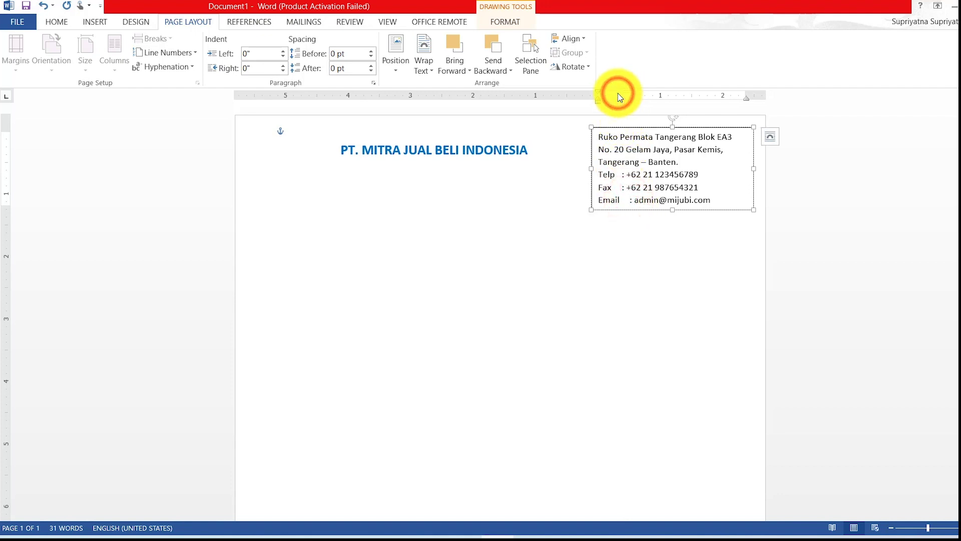
left_click_drag(618, 95, 622, 97)
left_click(709, 200)
left_click(714, 209)
Set the address box's outline to No line via Format Shape.
right_click(717, 210)
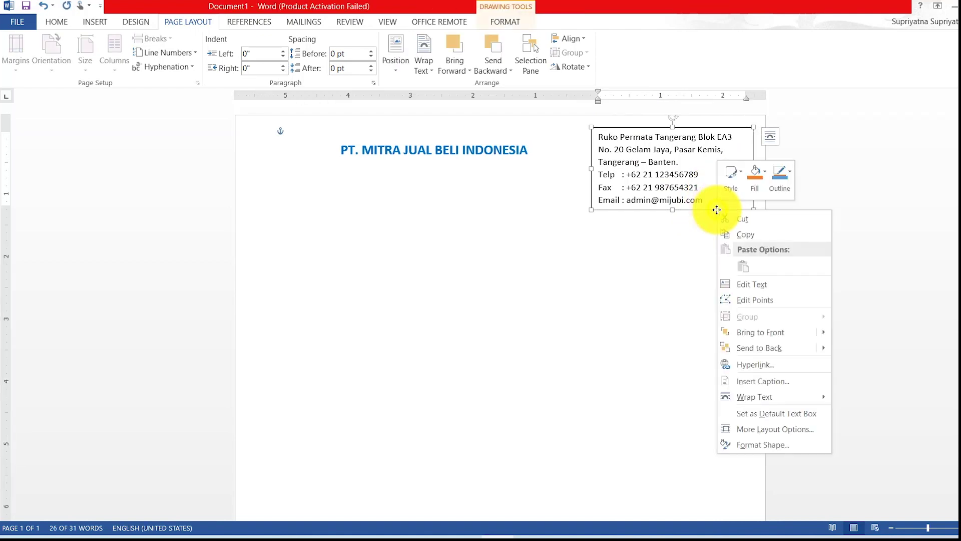
left_click(775, 445)
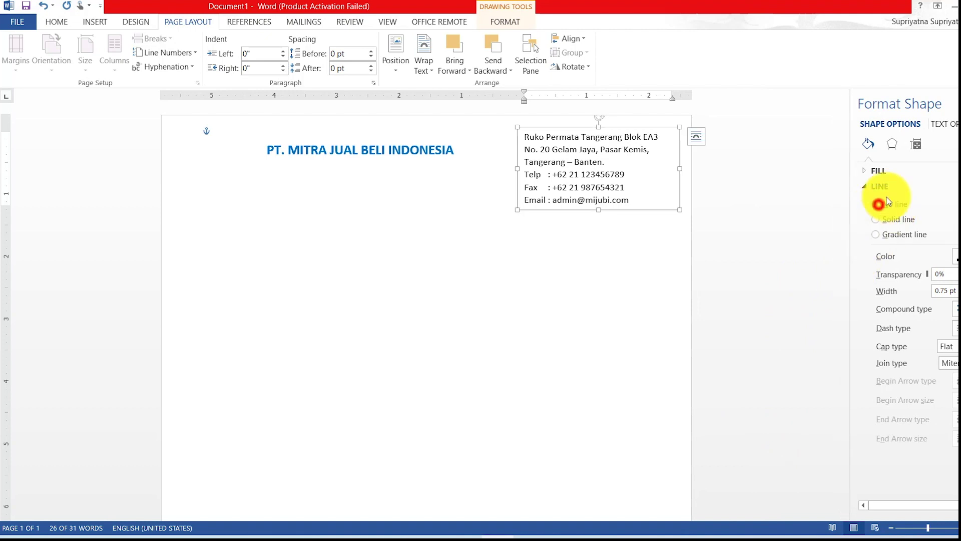
left_click(877, 204)
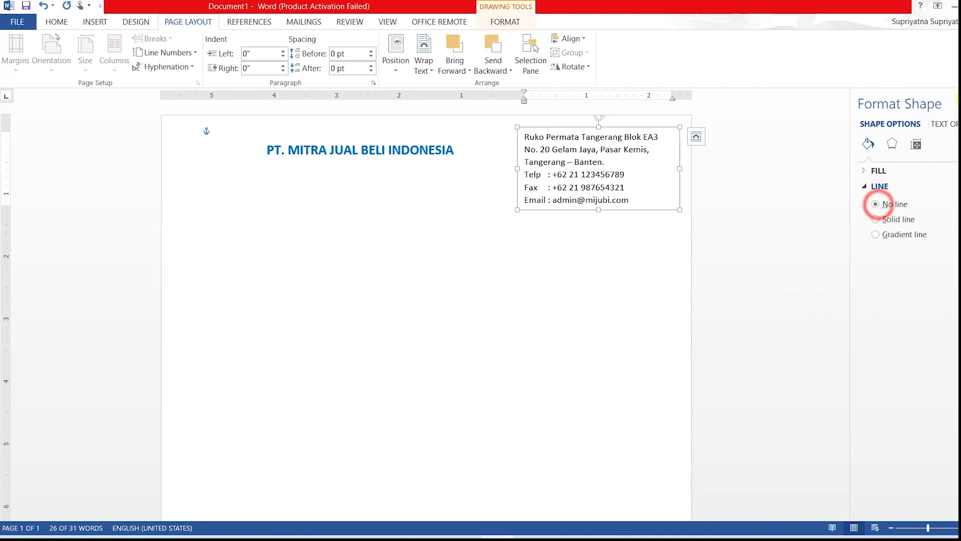
left_click(622, 288)
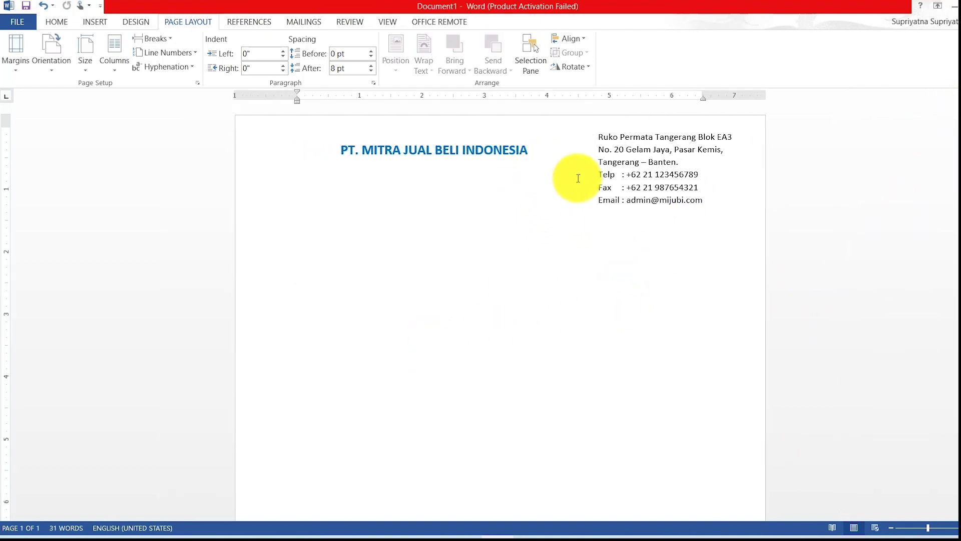
Undo the last change and bring up the Shapes gallery from Insert.
left_click(583, 220)
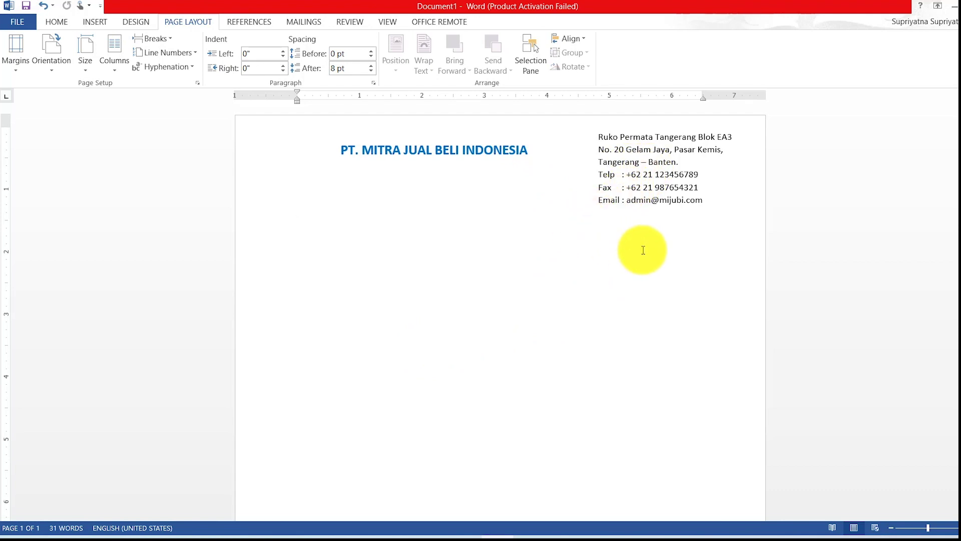
key("ctrl+z")
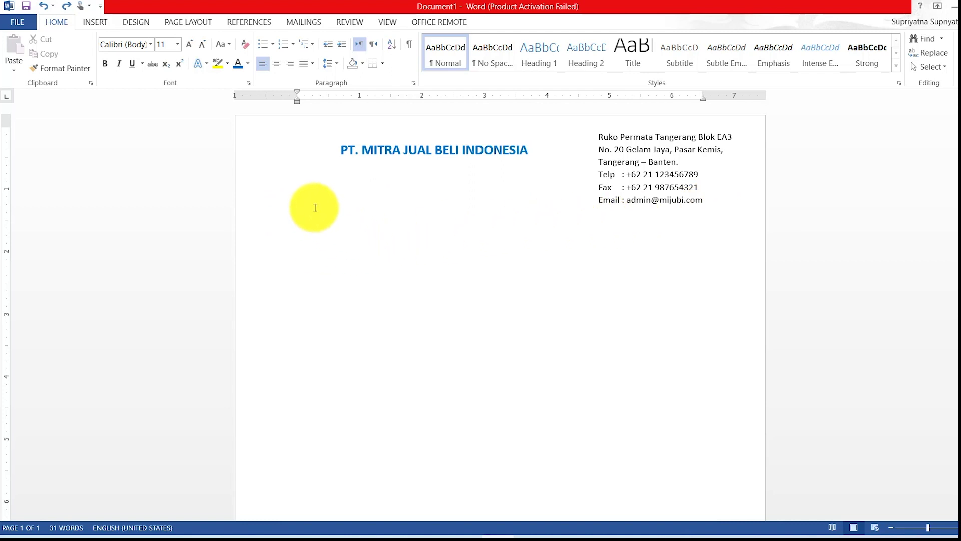
left_click(143, 24)
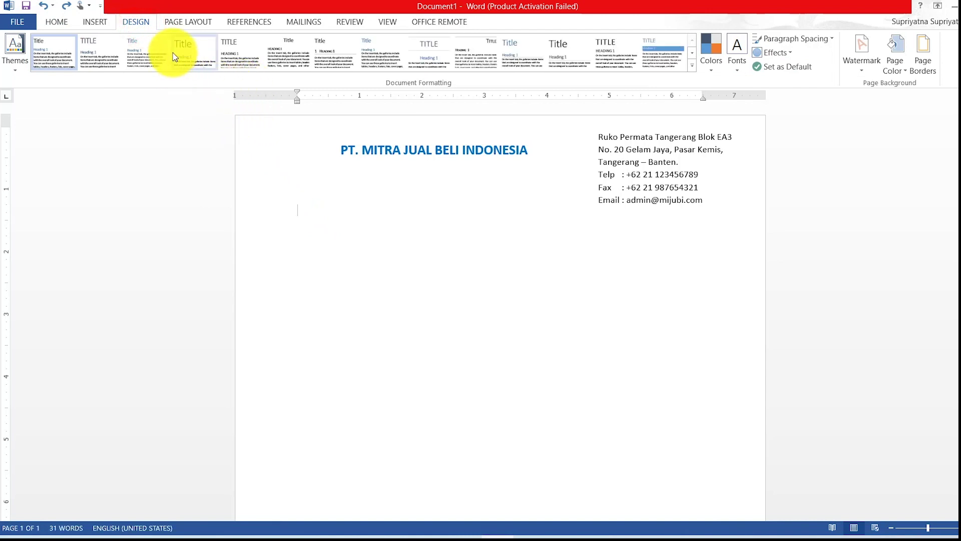
left_click(54, 22)
left_click(93, 22)
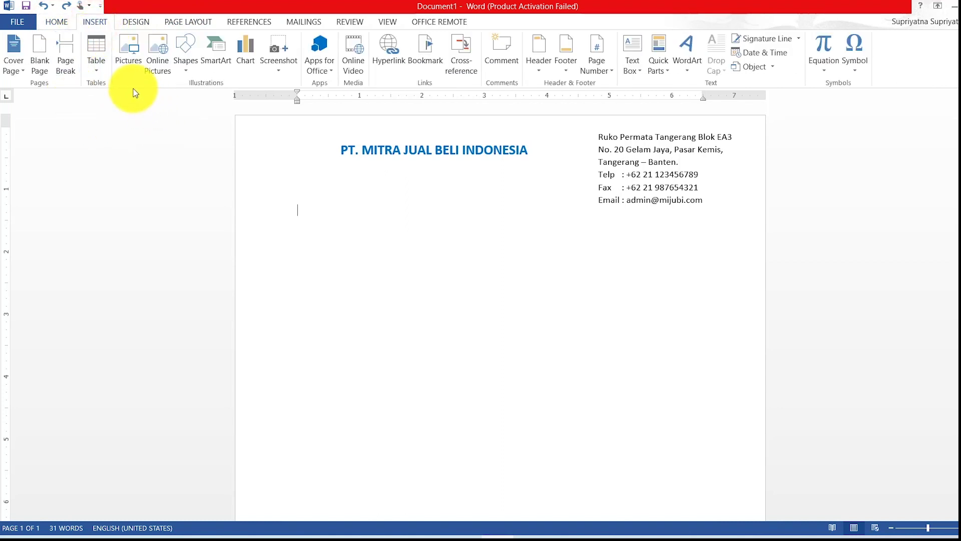
left_click(186, 52)
left_click(191, 97)
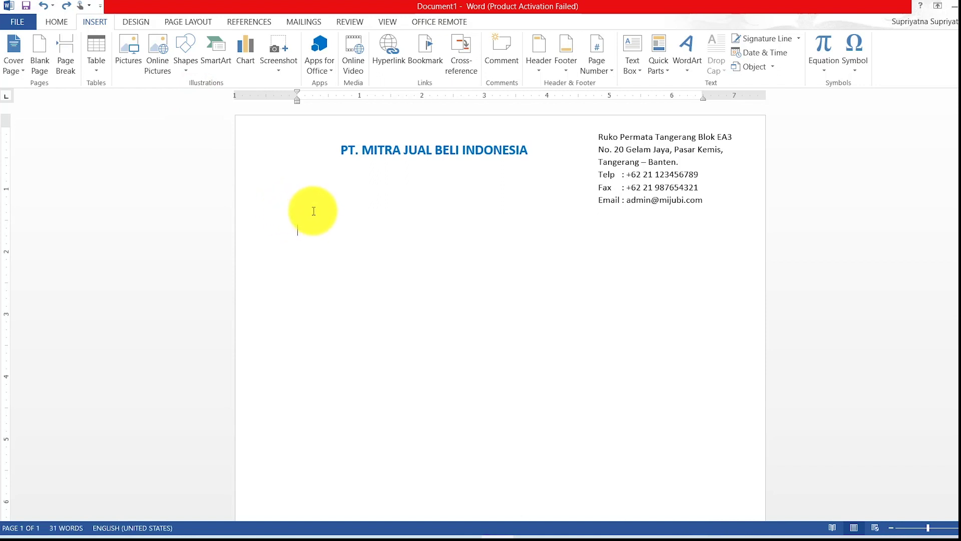
Draw a straight horizontal line across the page under the address block and make it black.
left_click(181, 47)
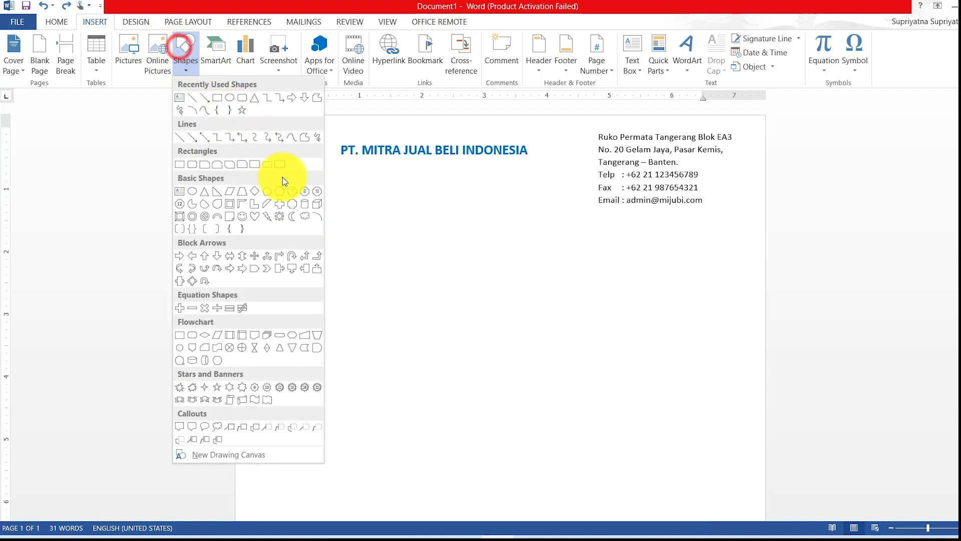
left_click(199, 103)
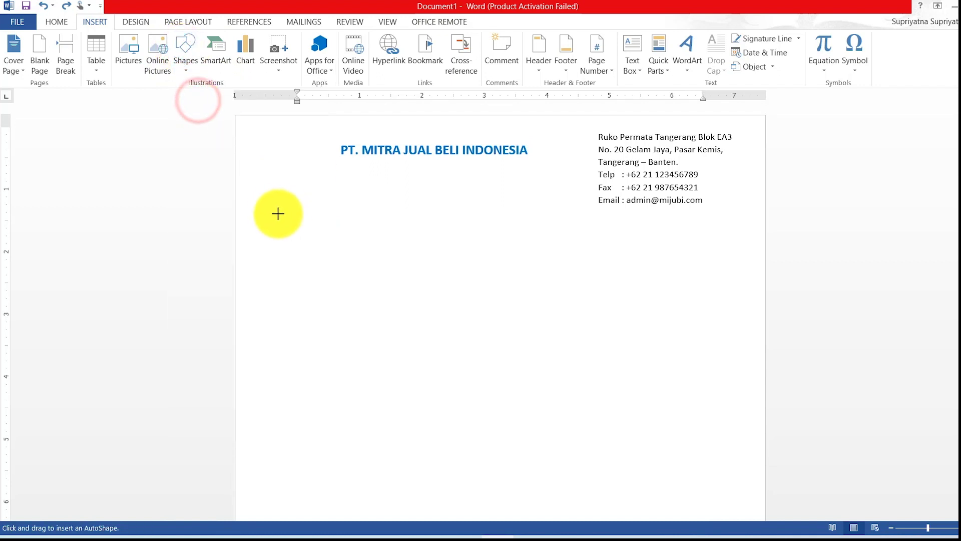
mouse_move(281, 216)
left_mouse_down()
mouse_move(543, 234)
mouse_move(724, 205)
mouse_move(740, 218)
left_mouse_up()
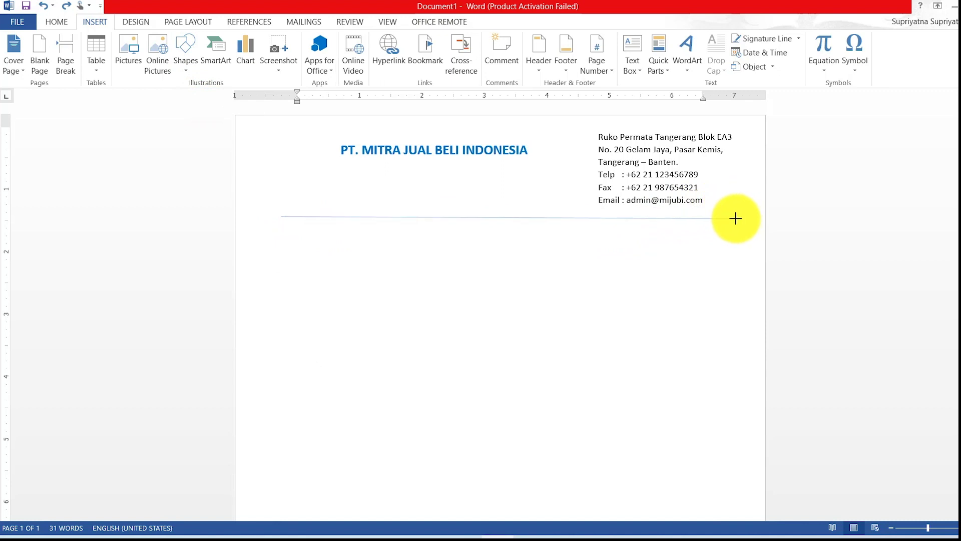
left_click_drag(735, 218, 735, 218)
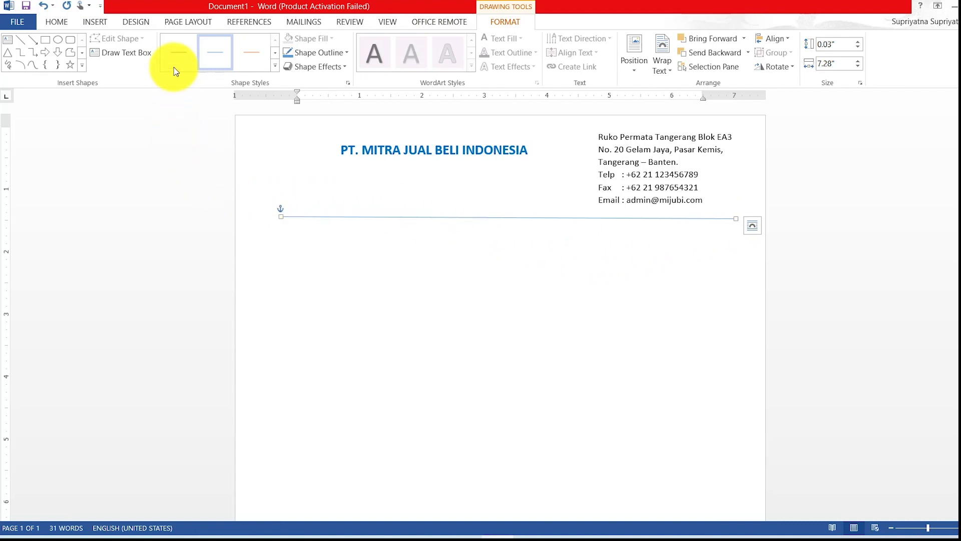
left_click(175, 53)
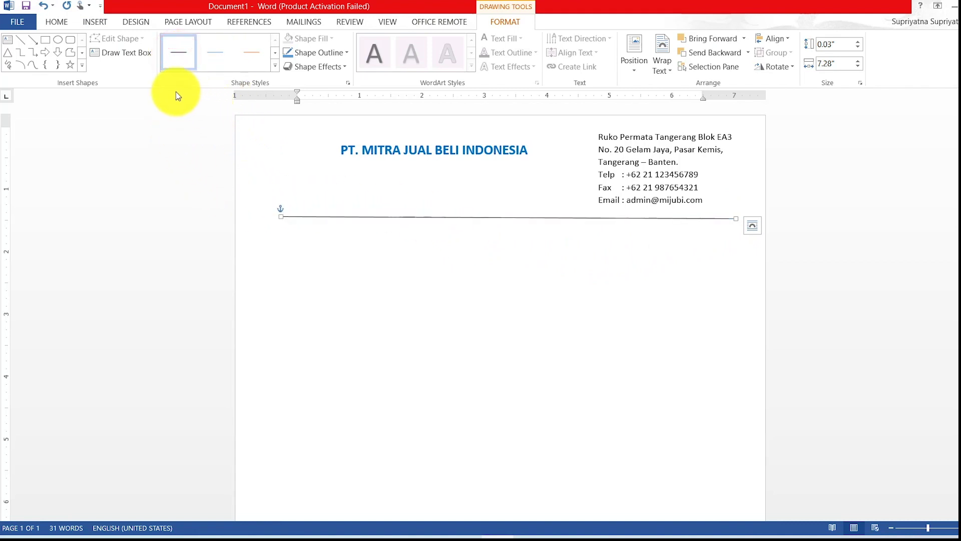
left_click(345, 52)
left_click(298, 80)
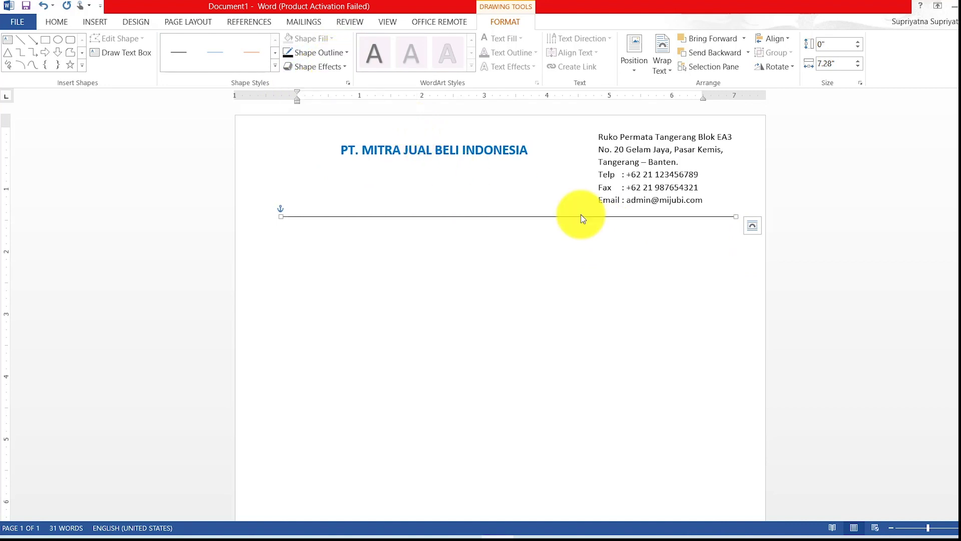
Increase the separator line's weight from 0.5 pt to 1 pt.
right_click(596, 217)
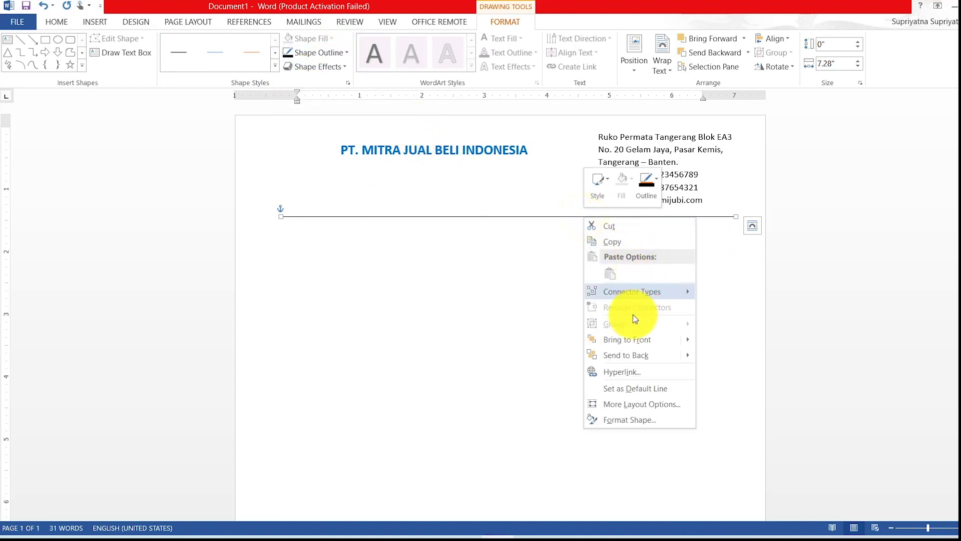
left_click(647, 420)
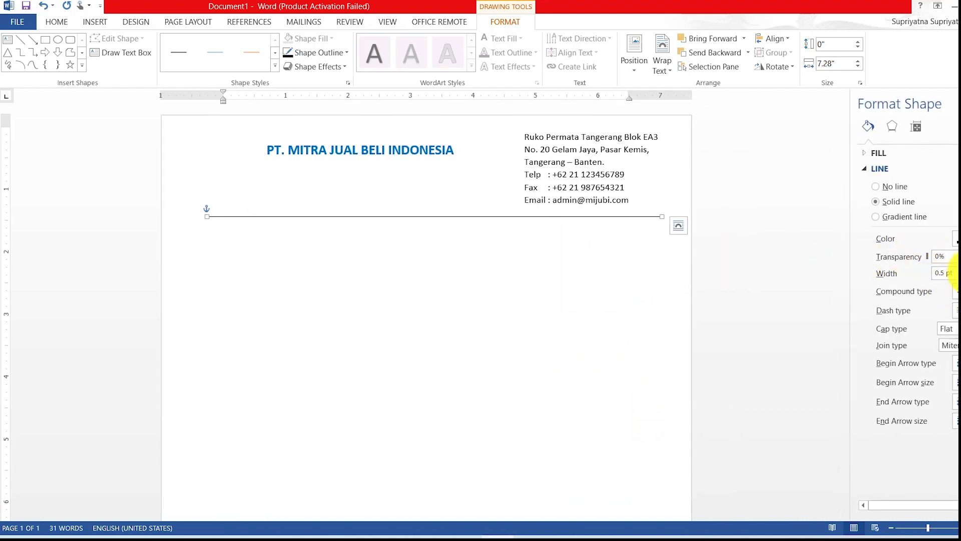
left_click(956, 269)
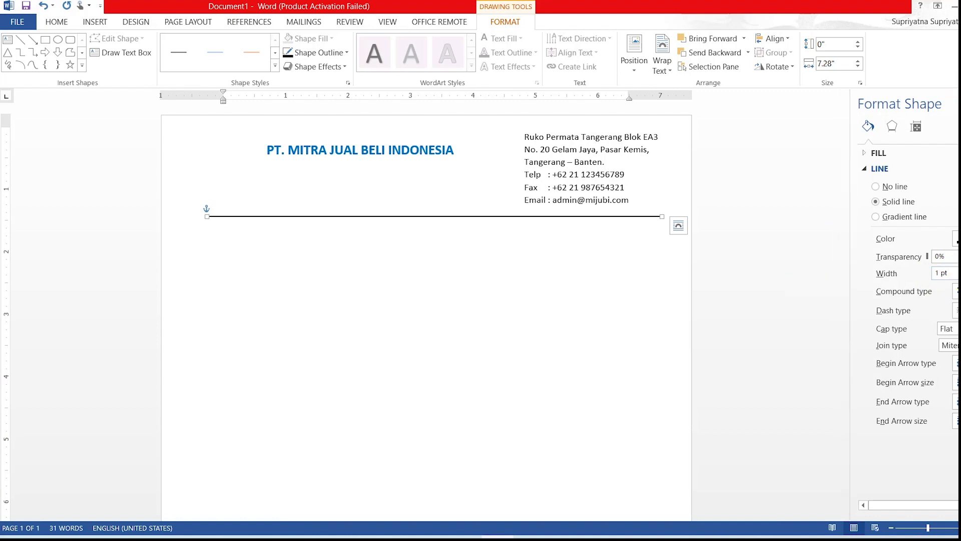
left_click(954, 103)
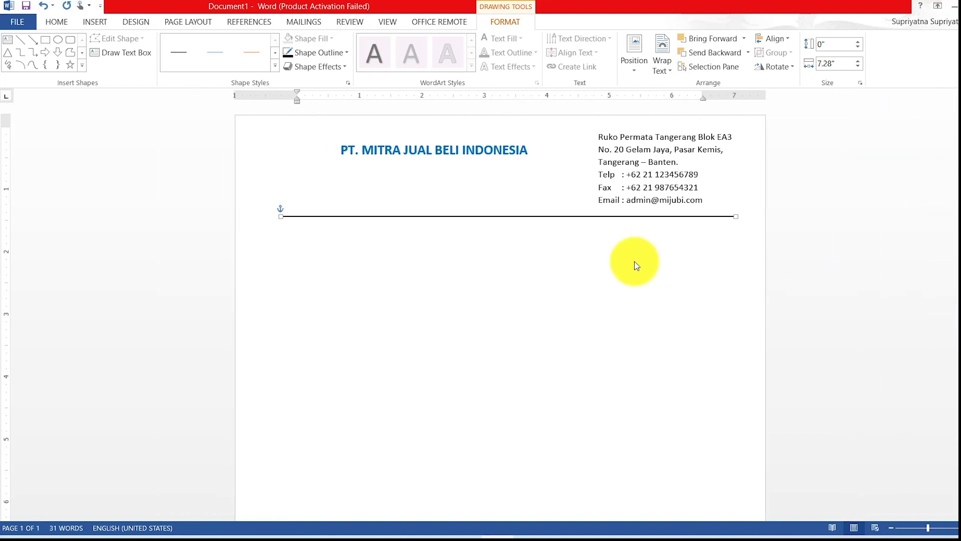
left_click(575, 258)
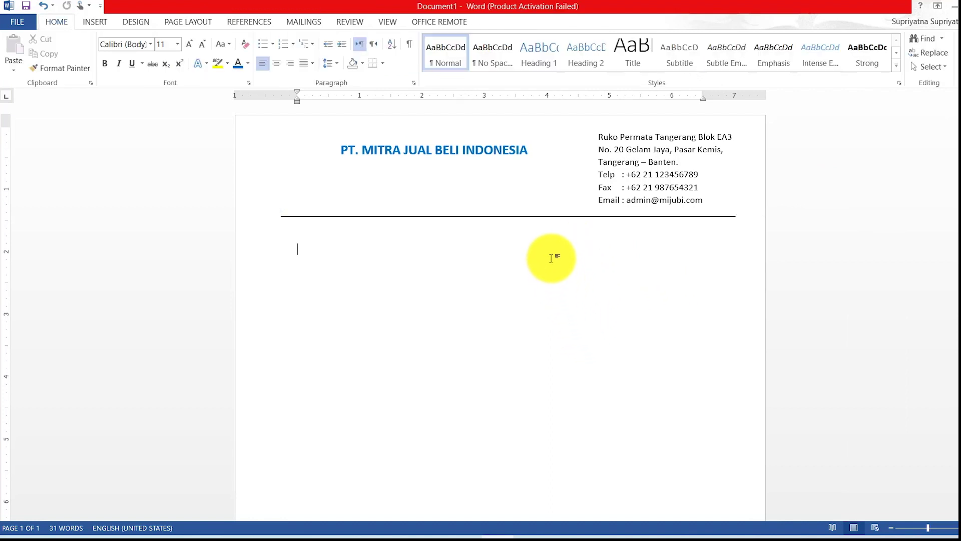
Widen the title text box and set the company name to font size 20.
left_click(471, 154)
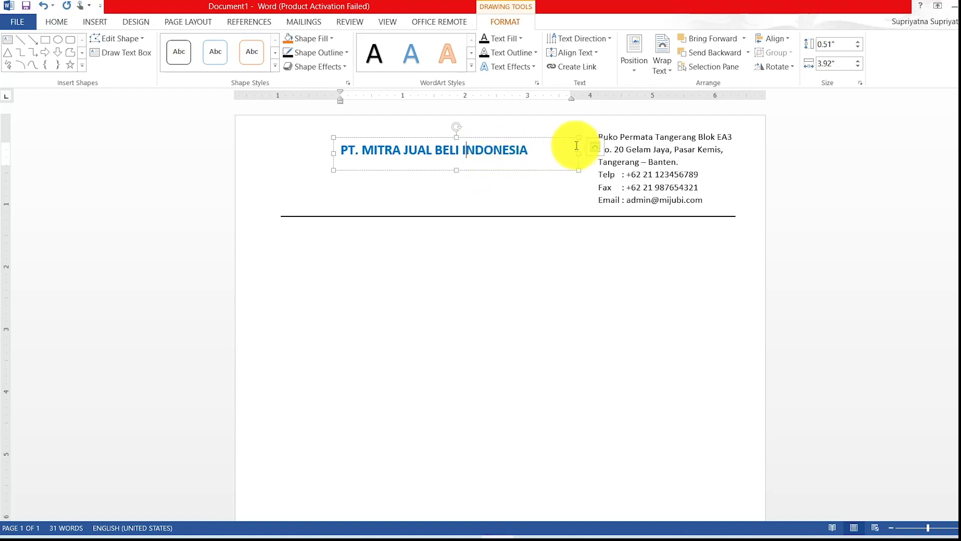
left_click_drag(580, 153, 603, 155)
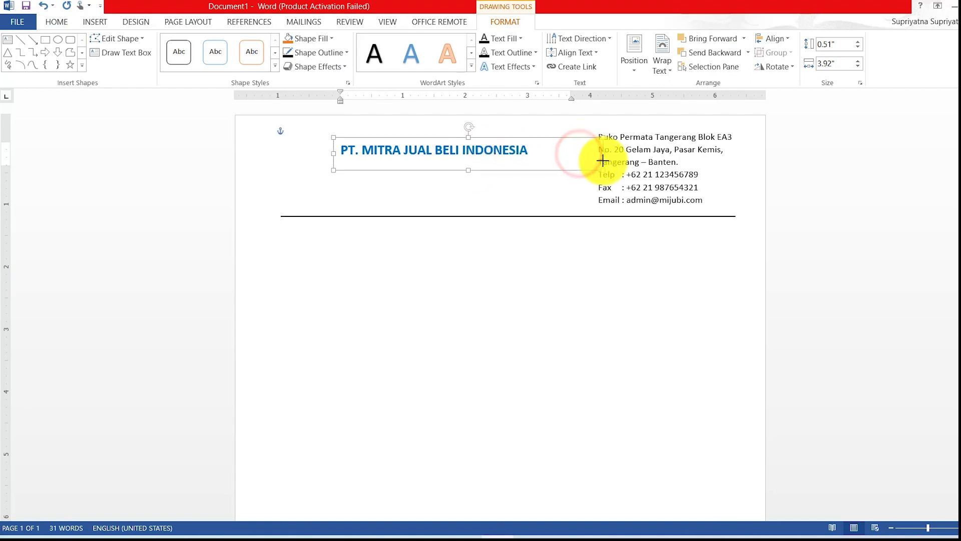
left_click_drag(344, 151, 515, 128)
left_click(50, 22)
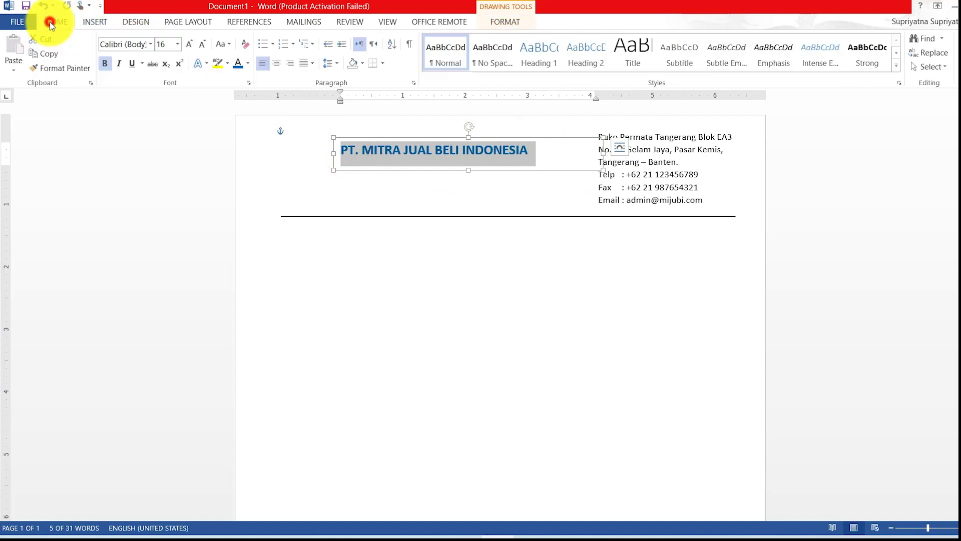
left_click(177, 44)
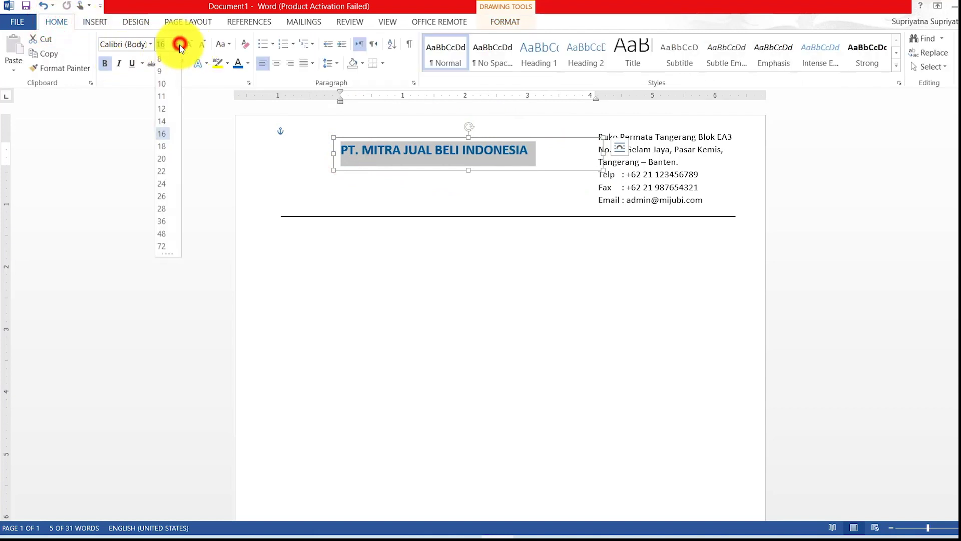
left_click(164, 160)
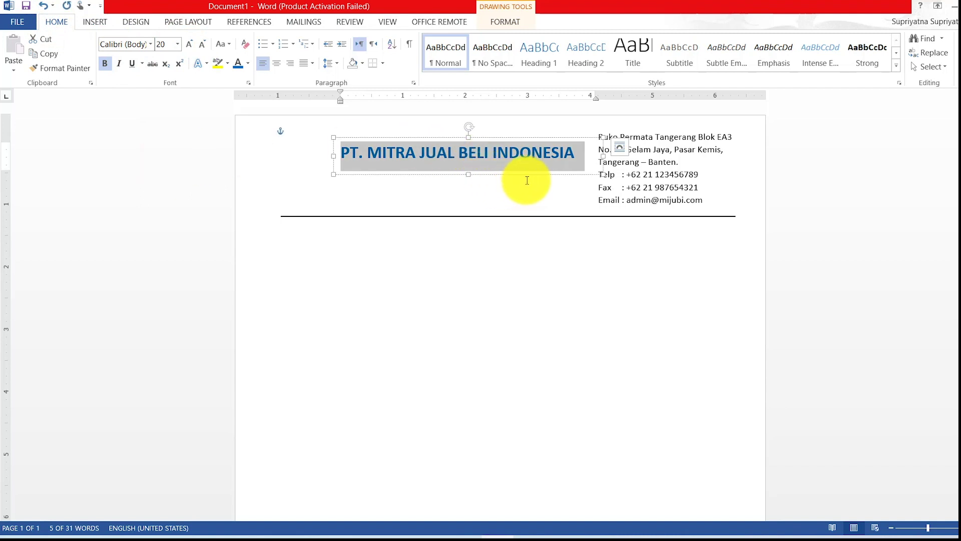
Reposition the title box and nudge the separator line up beneath the Email line.
left_click_drag(523, 137, 525, 146)
left_click(542, 267)
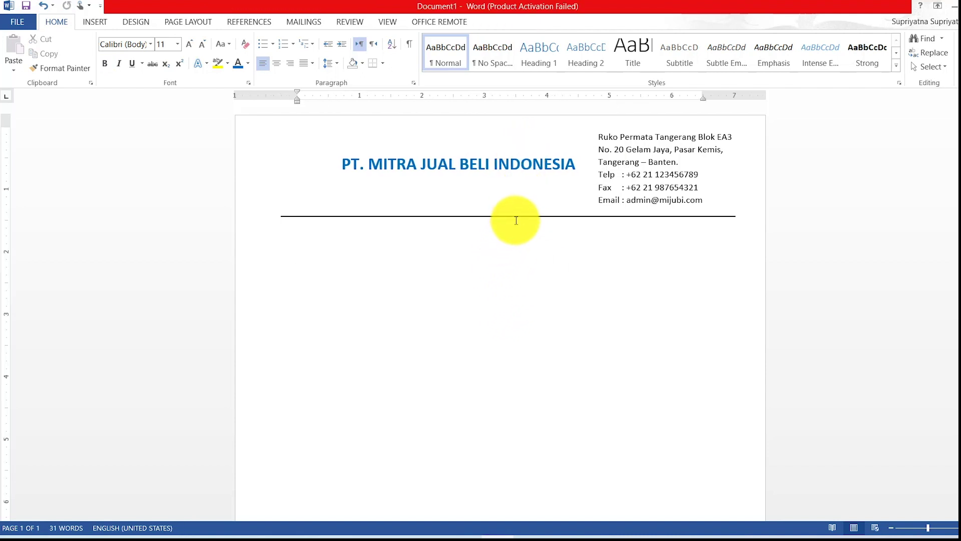
left_click_drag(517, 217, 517, 207)
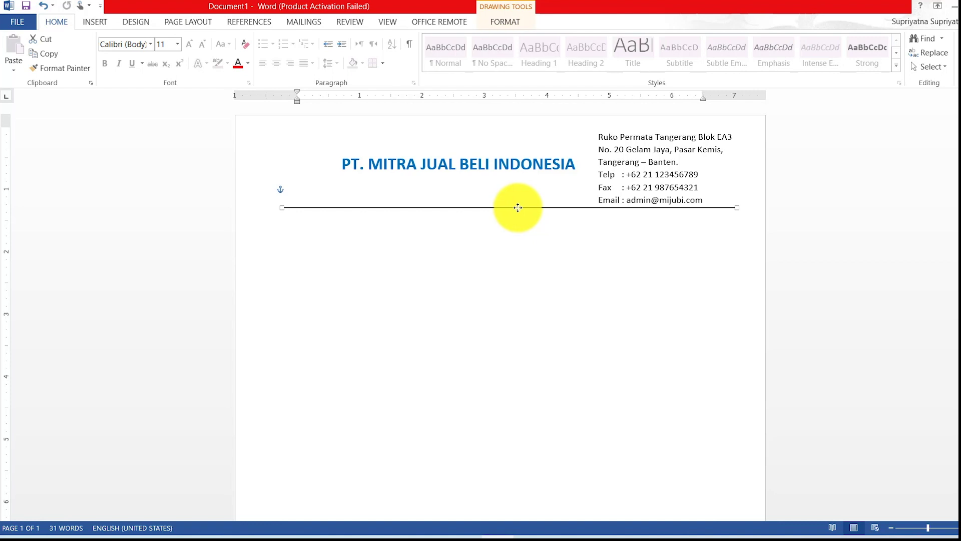
Insert mijubi-logo.png from Downloads and nudge it toward the start of the company title.
left_click(89, 21)
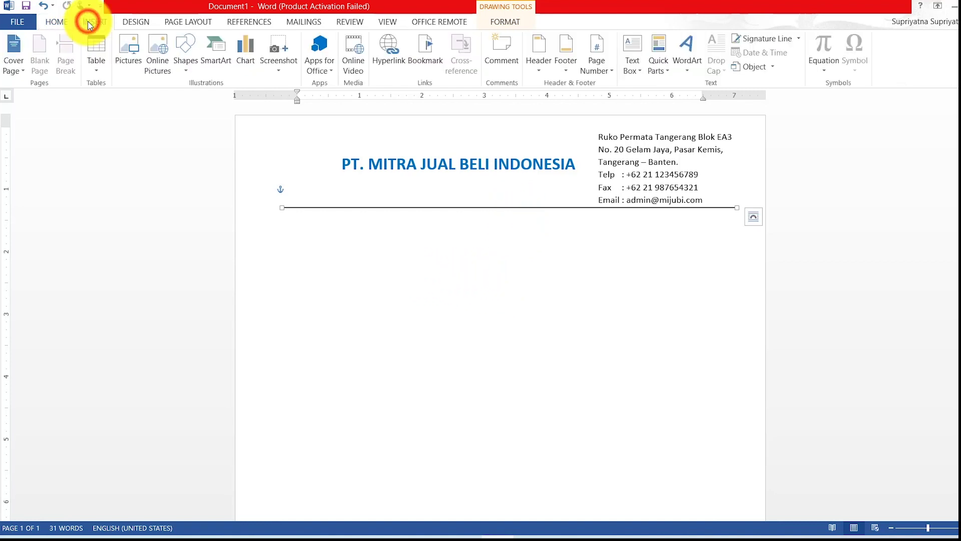
left_click(128, 50)
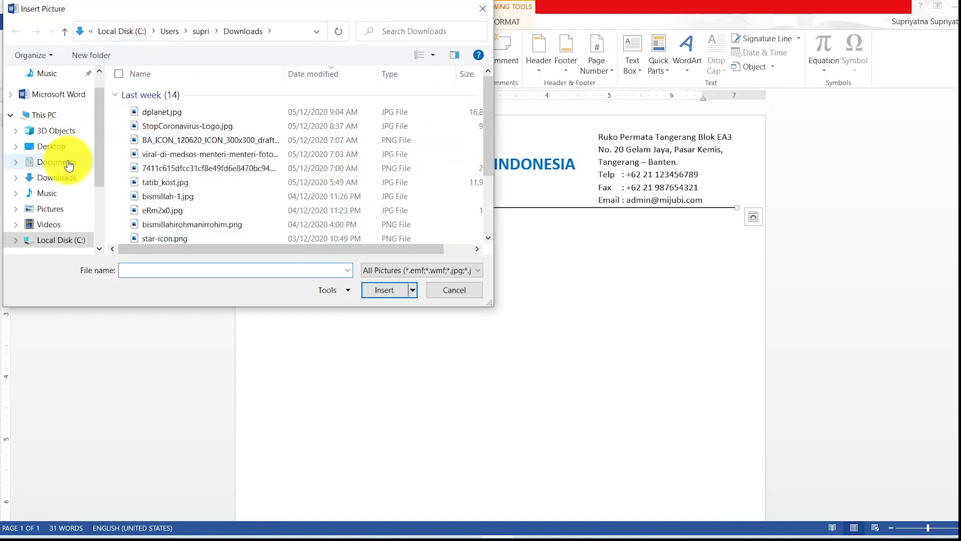
left_click(62, 178)
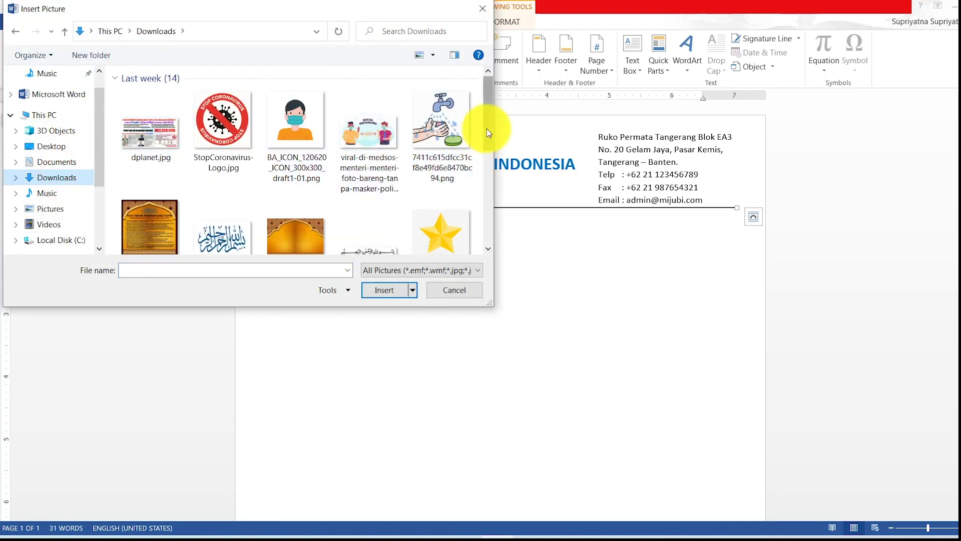
left_click_drag(488, 132, 489, 182)
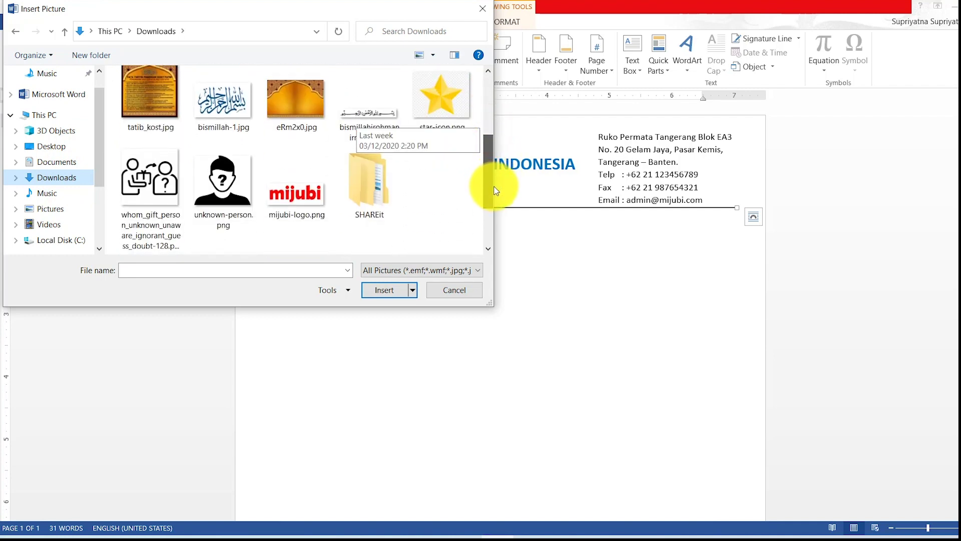
left_click(296, 193)
left_click(384, 289)
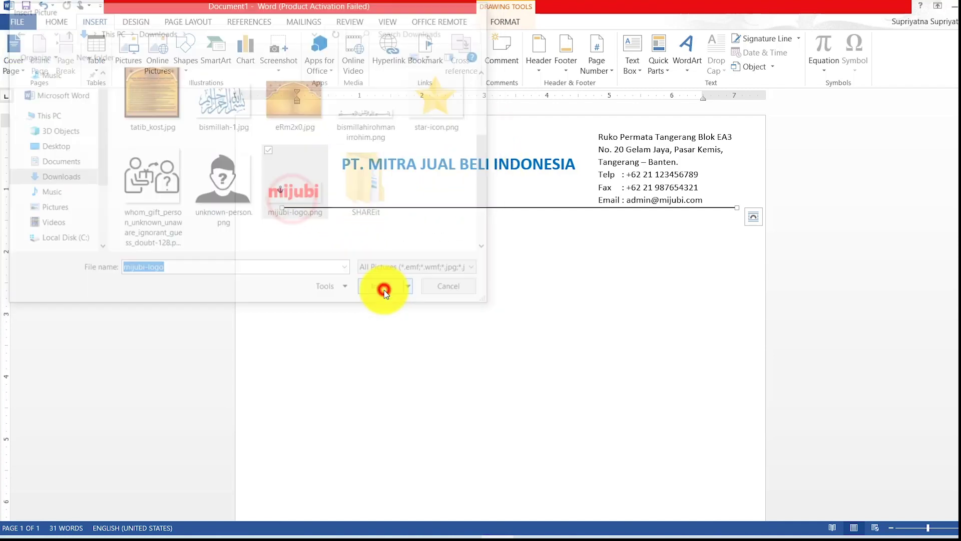
mouse_move(336, 193)
left_mouse_down()
mouse_move(317, 167)
mouse_move(333, 194)
left_mouse_up()
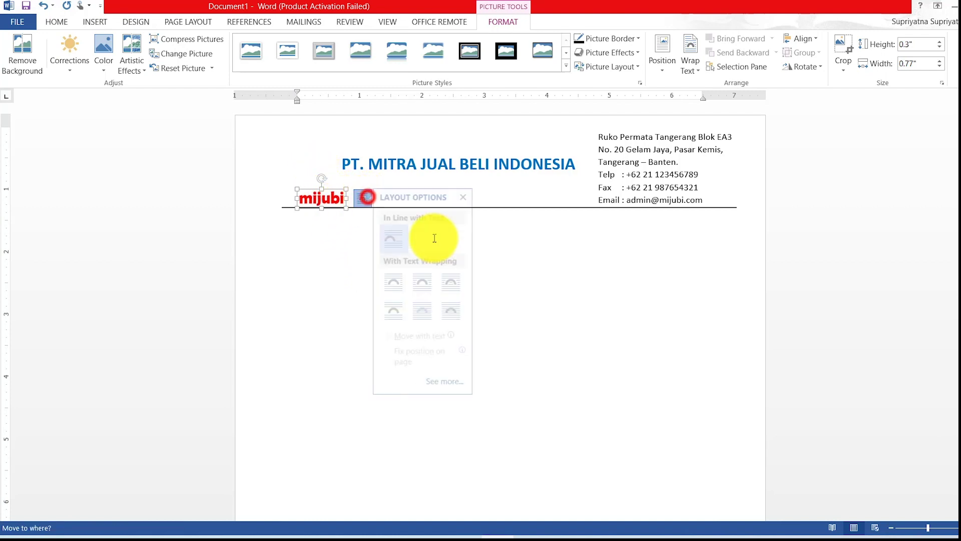
Set the logo to Behind Text, enlarge it to 0.49 × 1.27 inches, and place it left of the title.
left_click(428, 311)
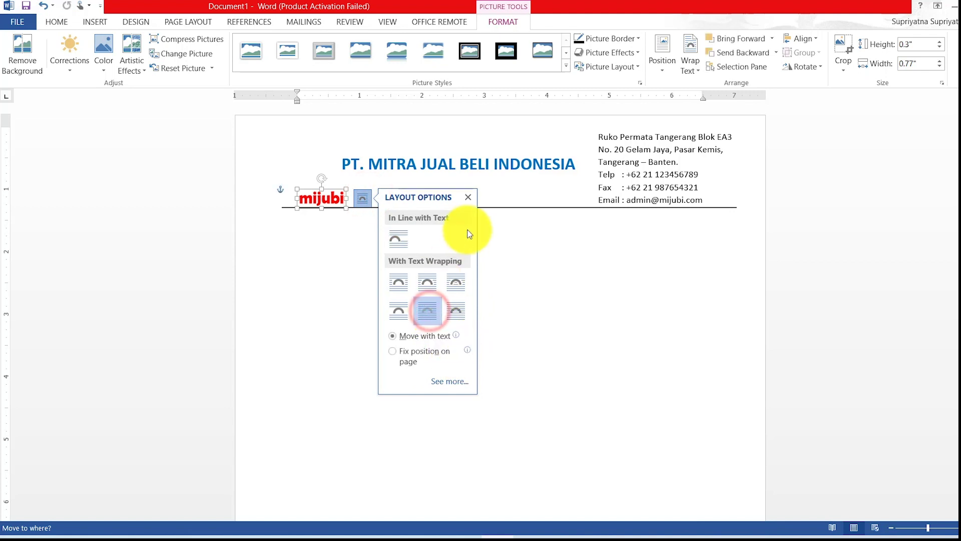
left_click(469, 200)
left_click_drag(330, 199, 297, 164)
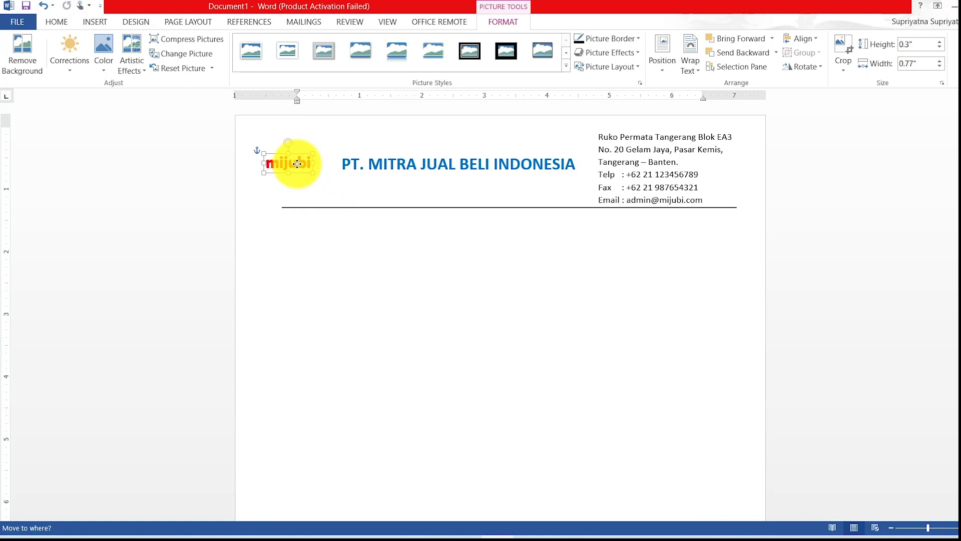
left_click_drag(295, 165, 330, 183)
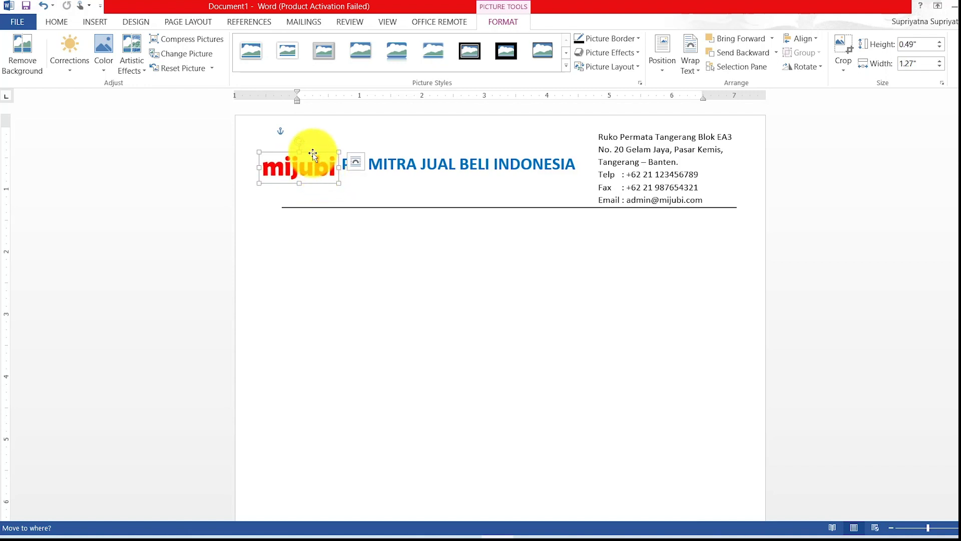
mouse_move(312, 153)
left_mouse_down()
mouse_move(303, 145)
mouse_move(310, 148)
left_mouse_up()
left_click(360, 244)
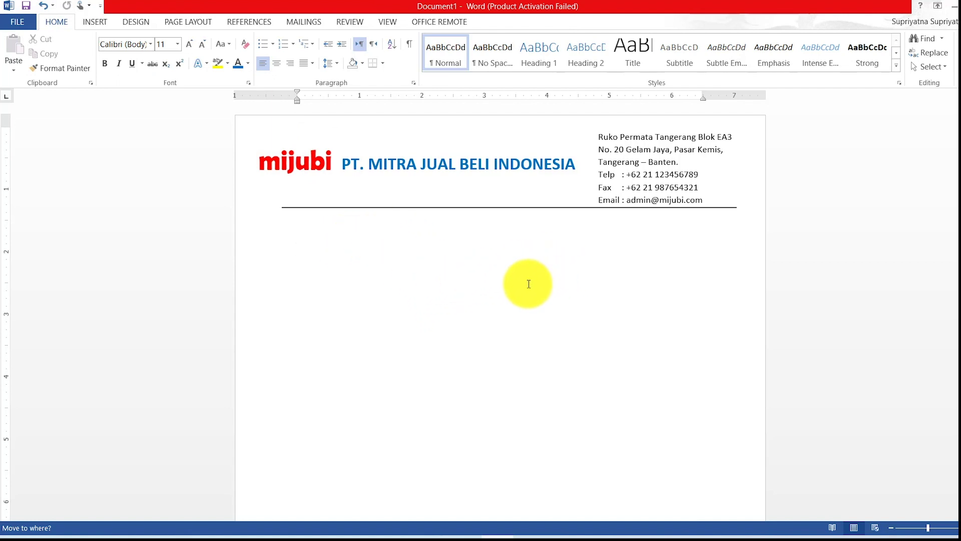
Narrow the title box, shift it right, then widen the right indent and narrow the left margin.
left_click(511, 168)
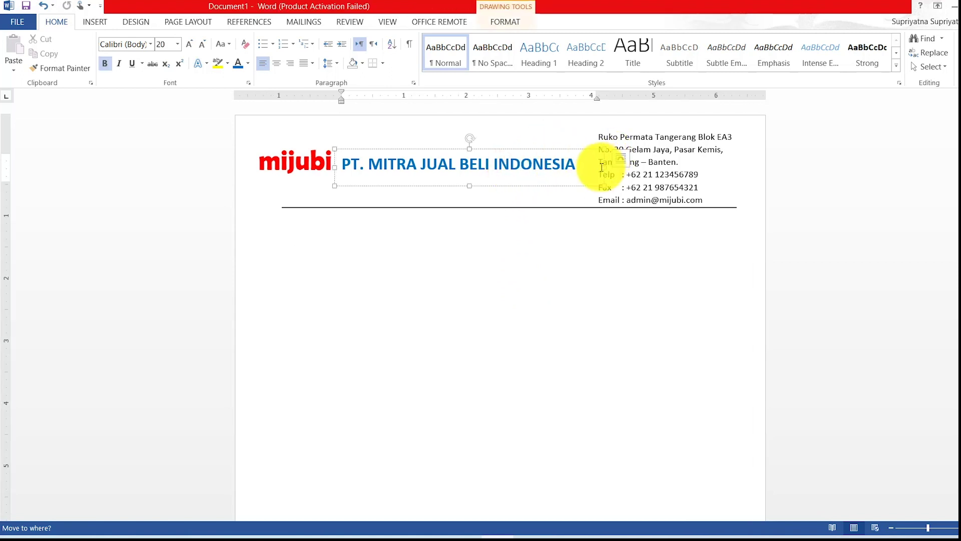
left_click_drag(603, 167, 591, 167)
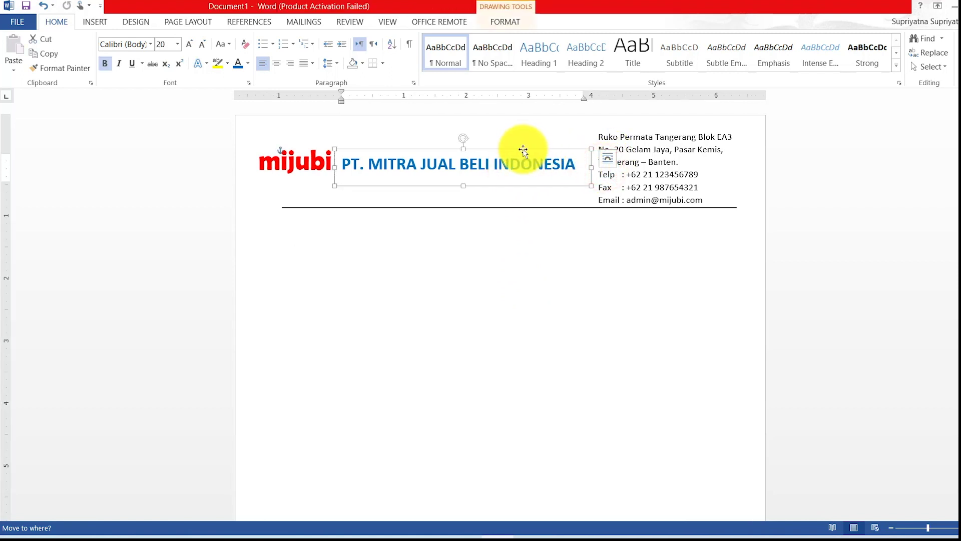
left_click_drag(523, 148, 528, 150)
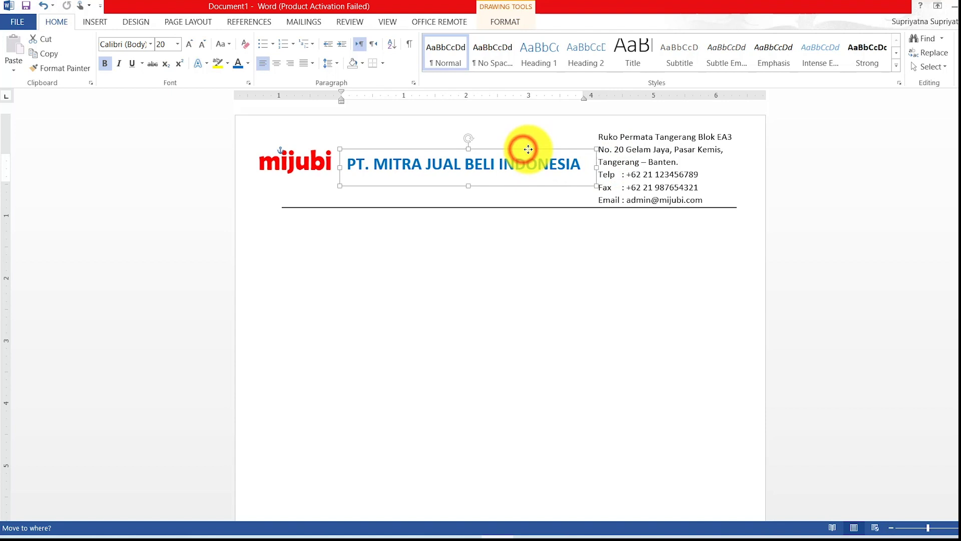
left_click(526, 251)
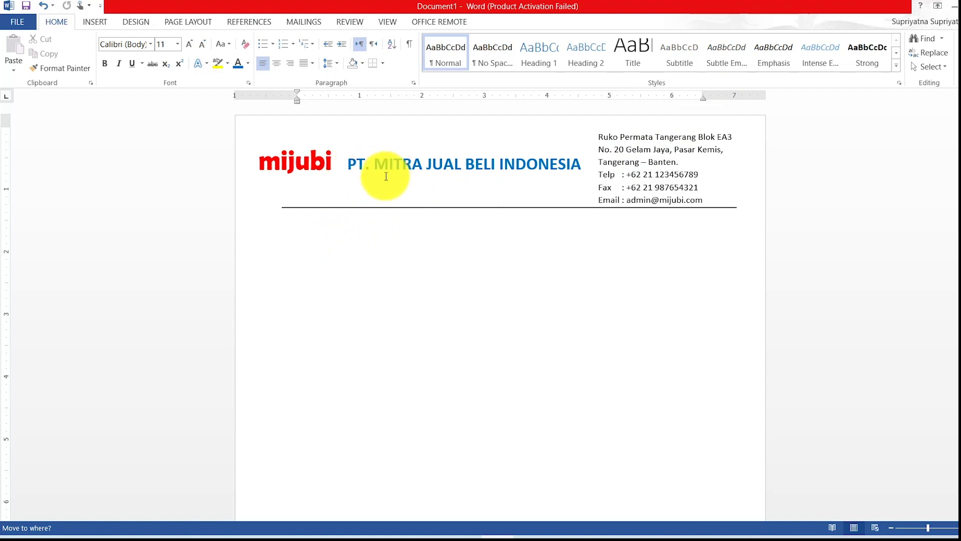
left_click_drag(703, 93, 738, 93)
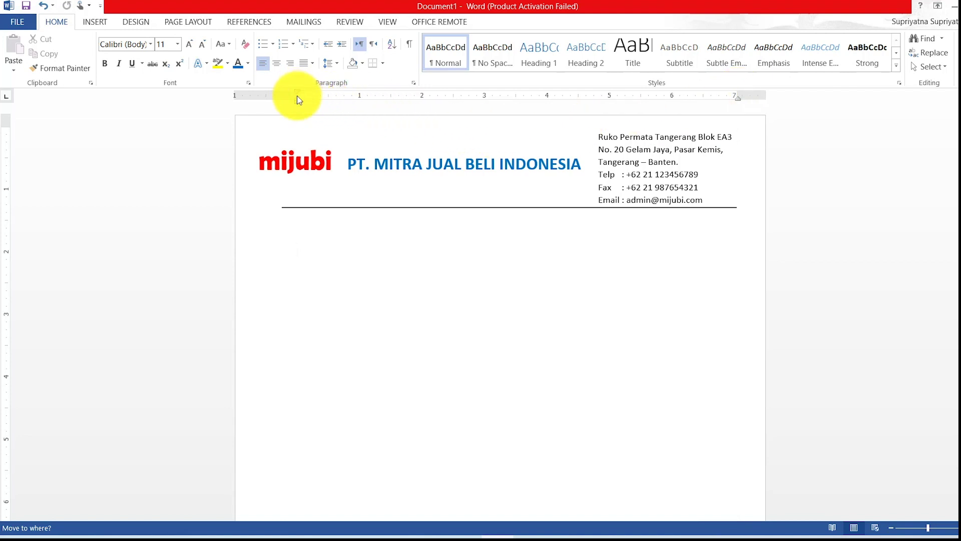
mouse_move(297, 94)
left_mouse_down()
mouse_move(282, 91)
mouse_move(290, 92)
left_mouse_up()
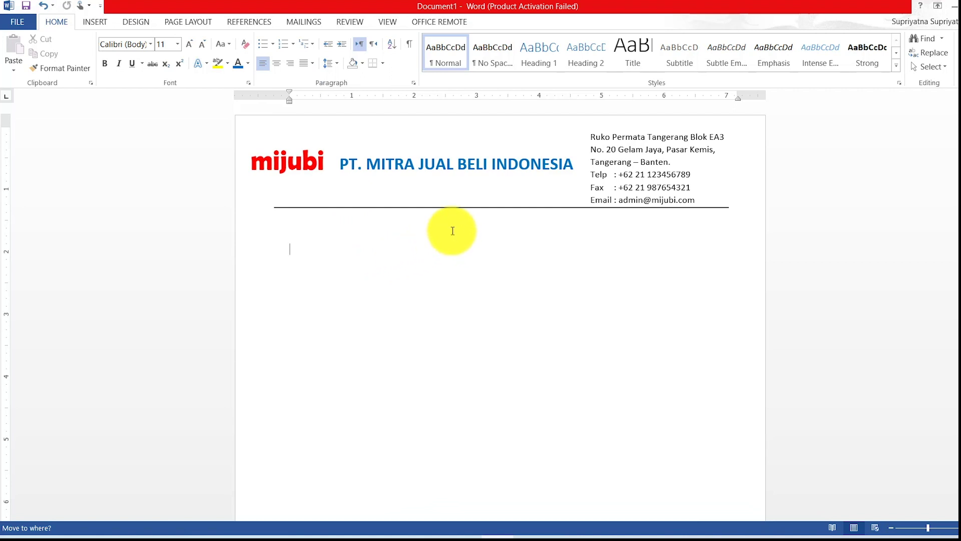
Select the logo, company title, address block and separator line together and right-click the selection.
left_click(306, 164)
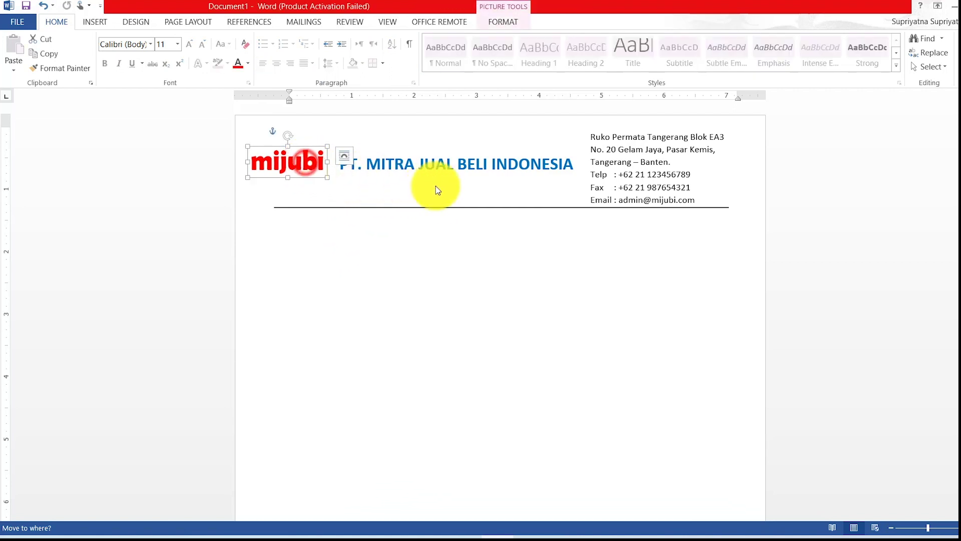
left_click(468, 167, "shift")
left_click(637, 144, "shift")
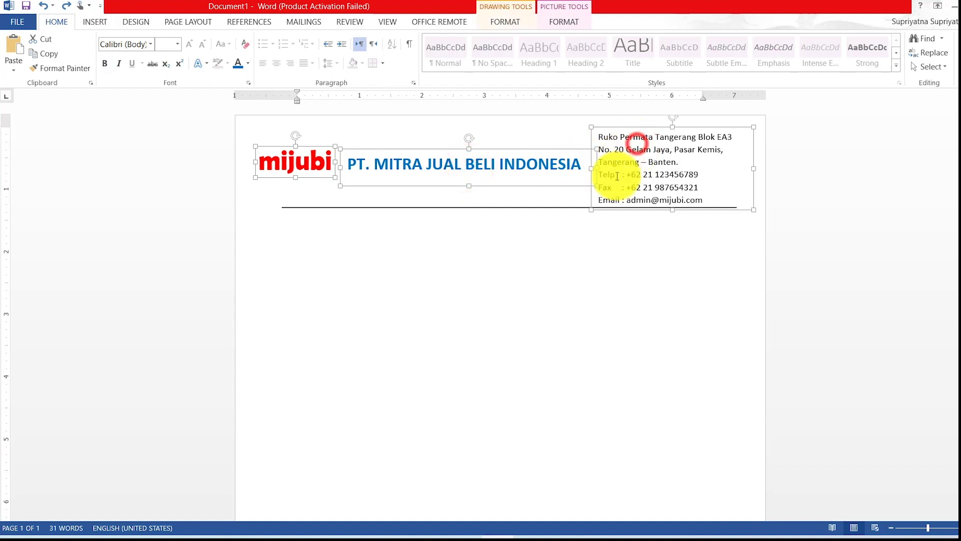
left_click(556, 207, "shift")
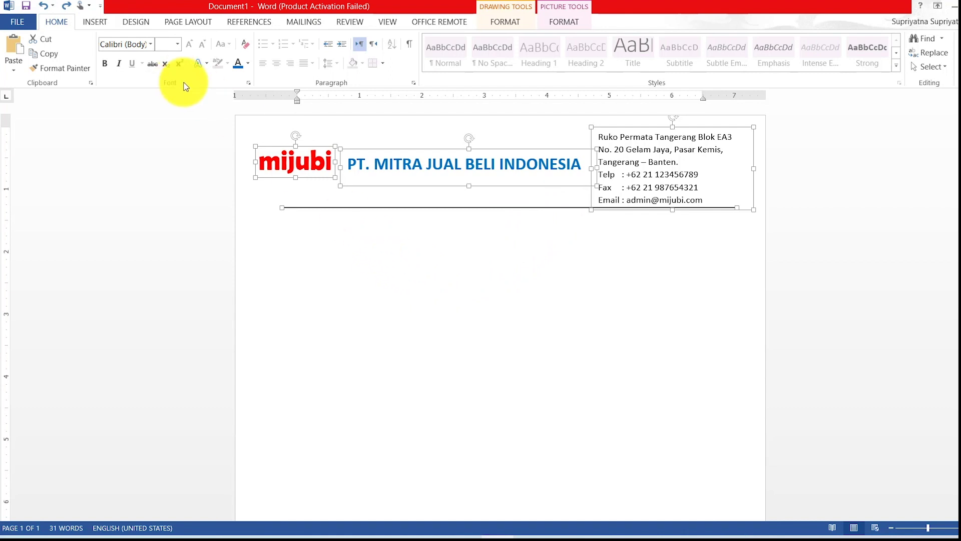
right_click(403, 148)
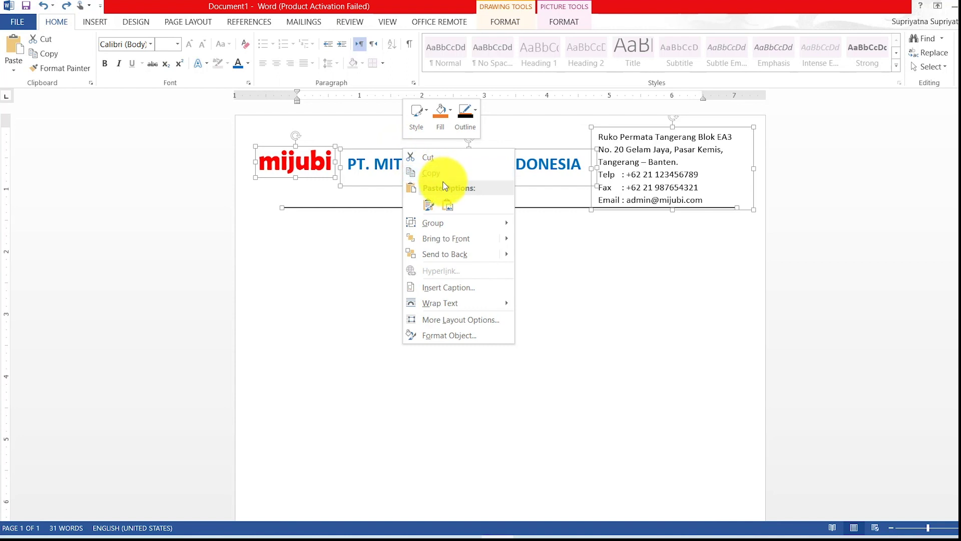
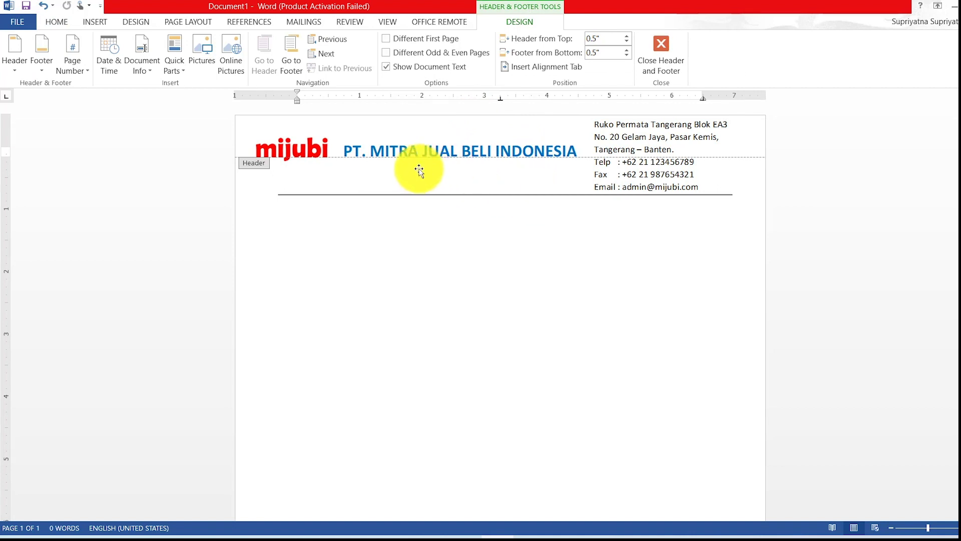
Select the grouped letterhead in the header and nudge it slightly right and down.
left_click(450, 194)
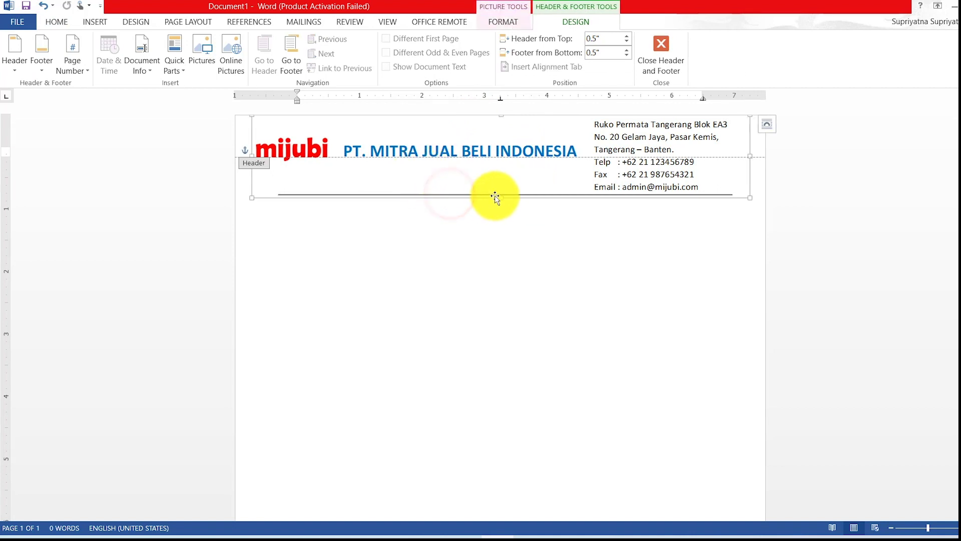
left_click_drag(522, 198, 523, 202)
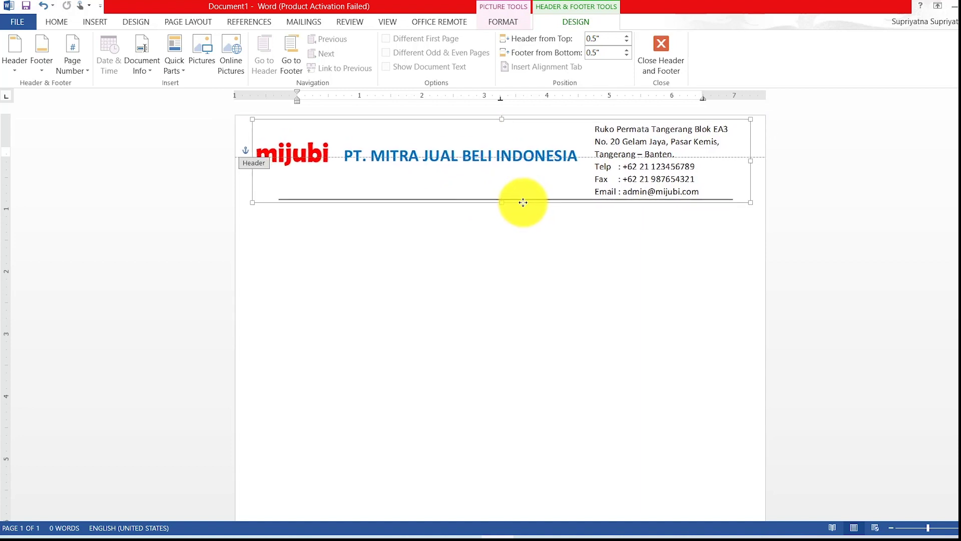
Leave the header and adjust the body's left indent and right page margin on the ruler.
double_click(515, 231)
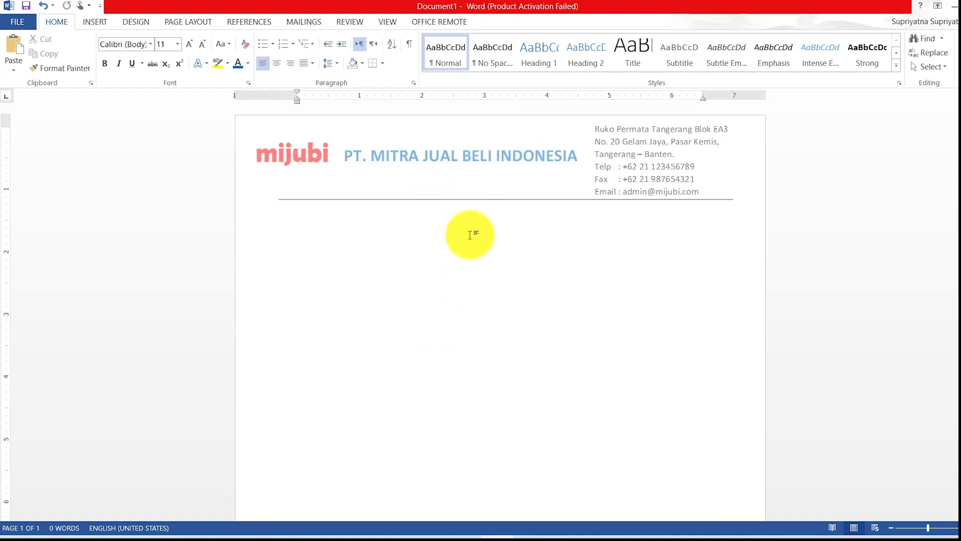
double_click(490, 330)
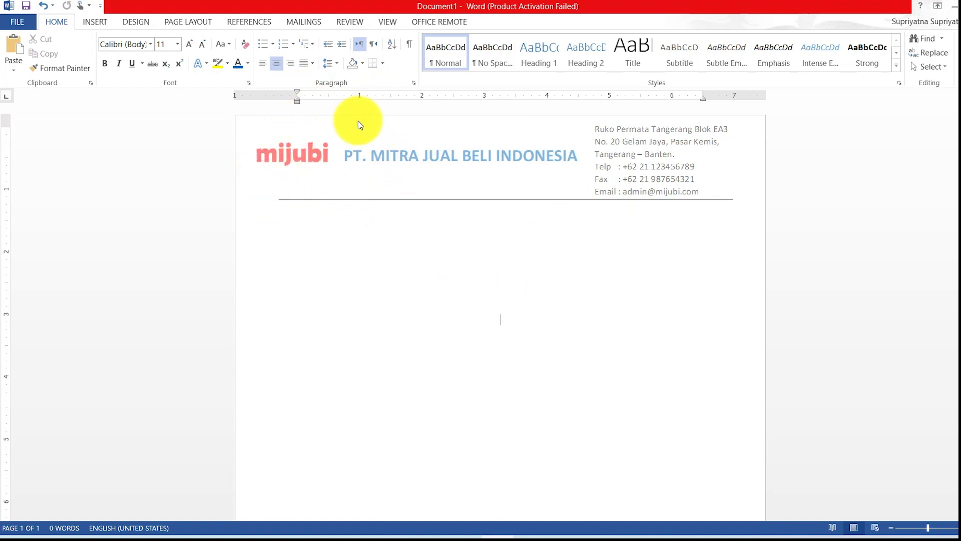
left_click(420, 266)
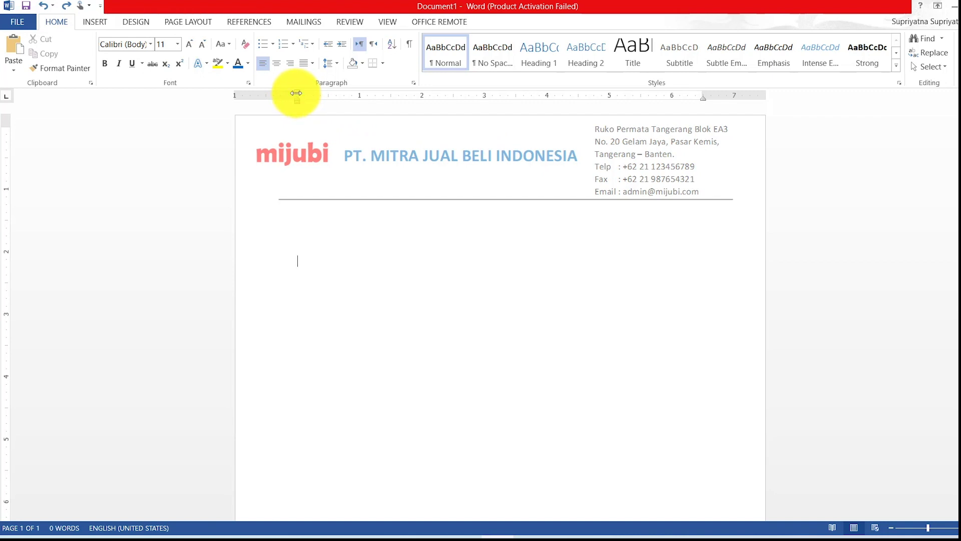
mouse_move(296, 95)
left_mouse_down()
mouse_move(493, 100)
mouse_move(320, 84)
mouse_move(348, 92)
mouse_move(265, 90)
mouse_move(339, 96)
mouse_move(296, 101)
left_mouse_up()
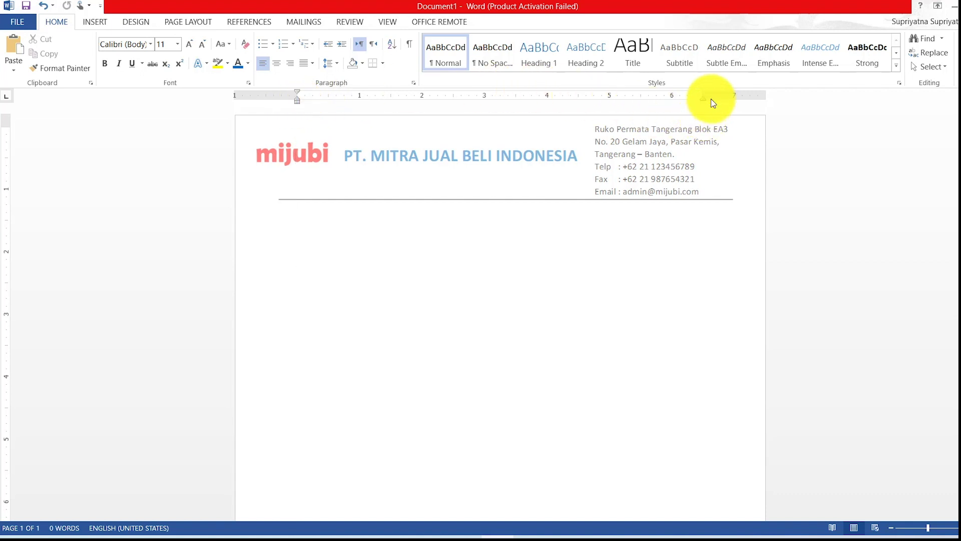
mouse_move(701, 95)
left_mouse_down()
mouse_move(555, 91)
mouse_move(730, 99)
left_mouse_up()
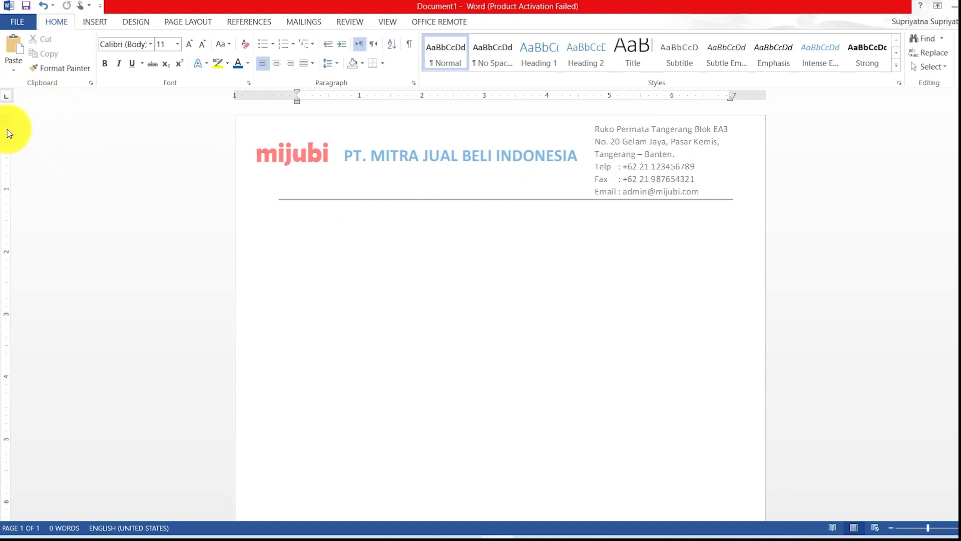
Set the top margin just below the header rule and push the bottom margin lower.
left_click_drag(7, 127, 13, 207)
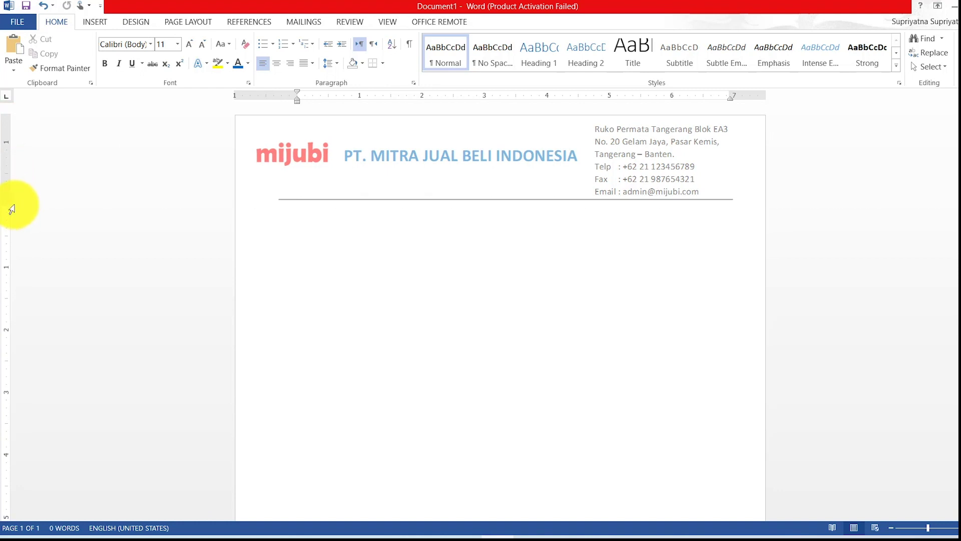
left_click(294, 215)
left_click(327, 214)
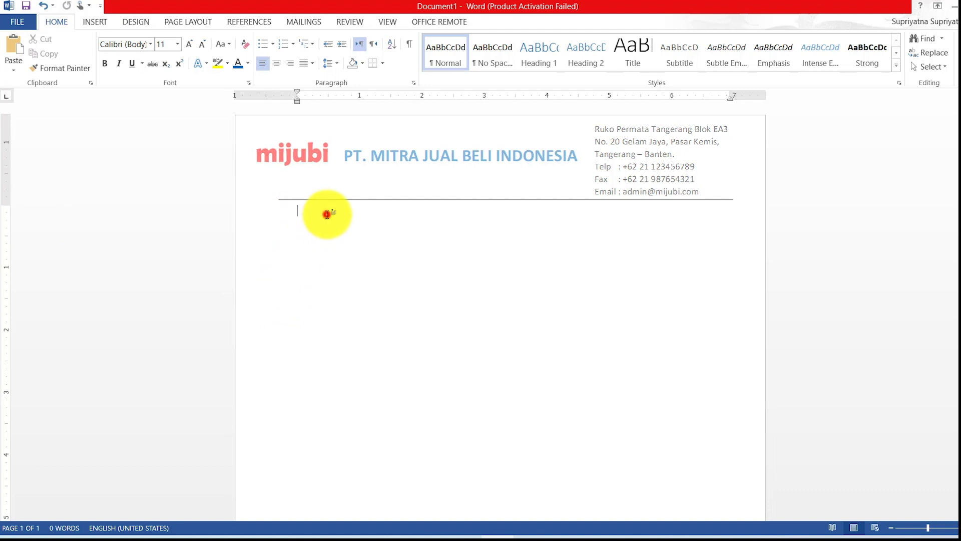
mouse_move(7, 203)
left_mouse_down()
mouse_move(6, 213)
mouse_move(6, 204)
left_mouse_up()
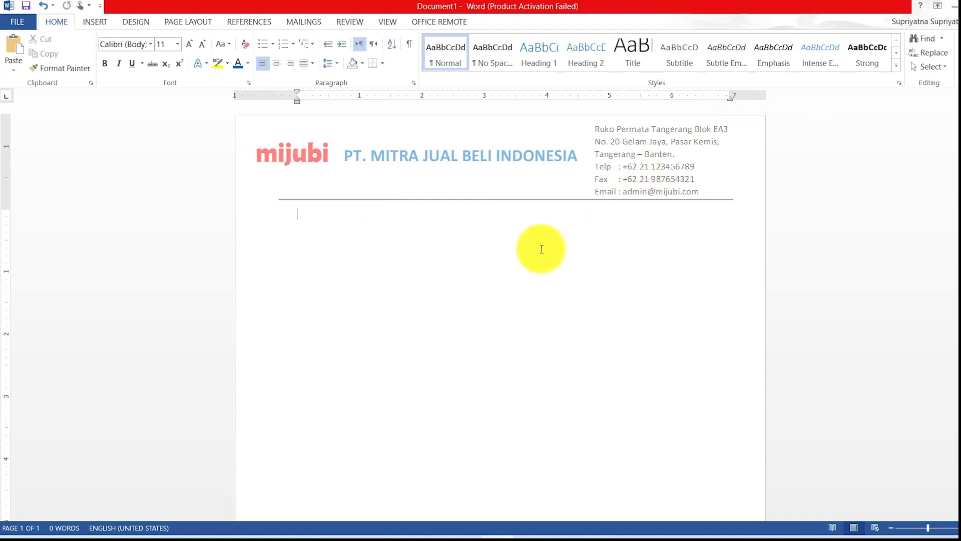
scroll(526, 251, "down", 3)
scroll(526, 252, "down", 5)
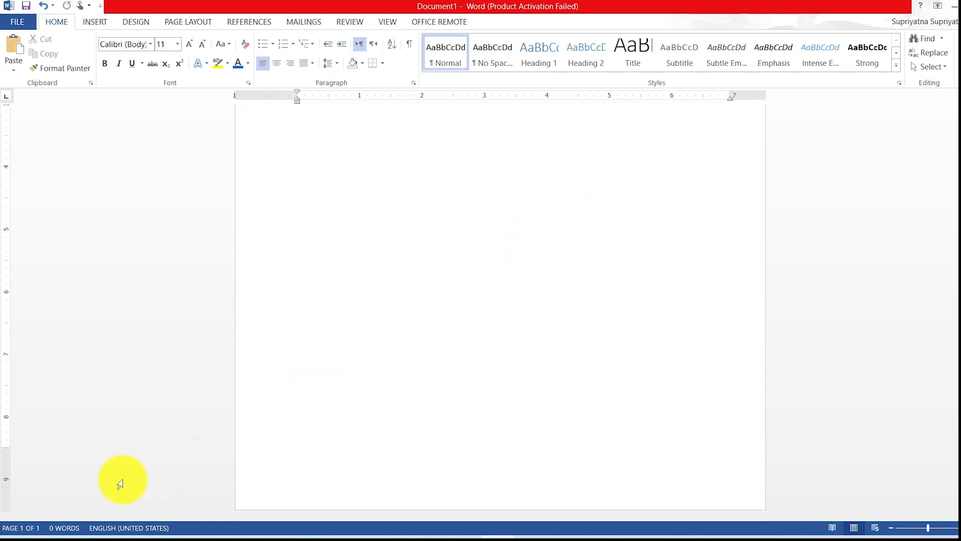
left_click_drag(4, 449, 4, 493)
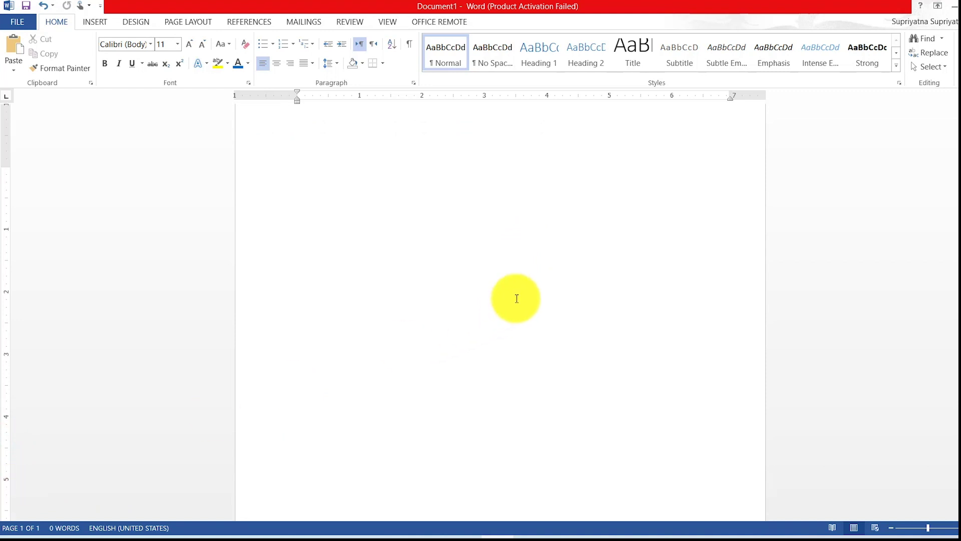
scroll(520, 290, "up", 8)
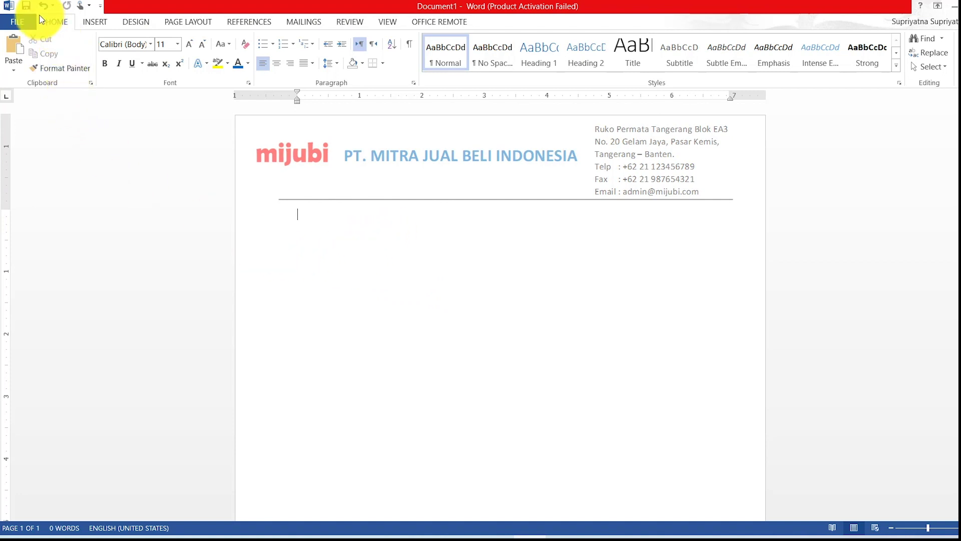
Save the letterhead as kopsurat.docx in Downloads, then exit Word without keeping the copied item.
left_click(26, 6)
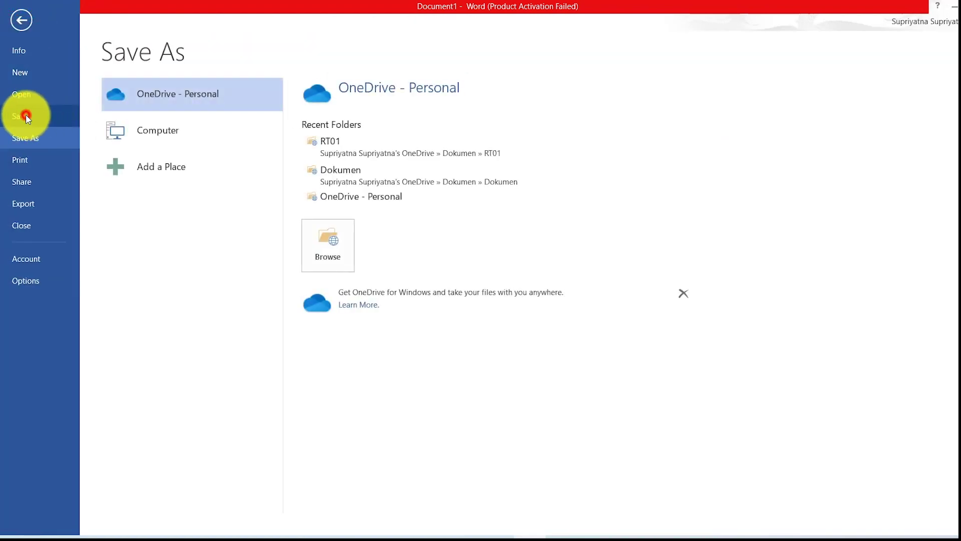
left_click(155, 132)
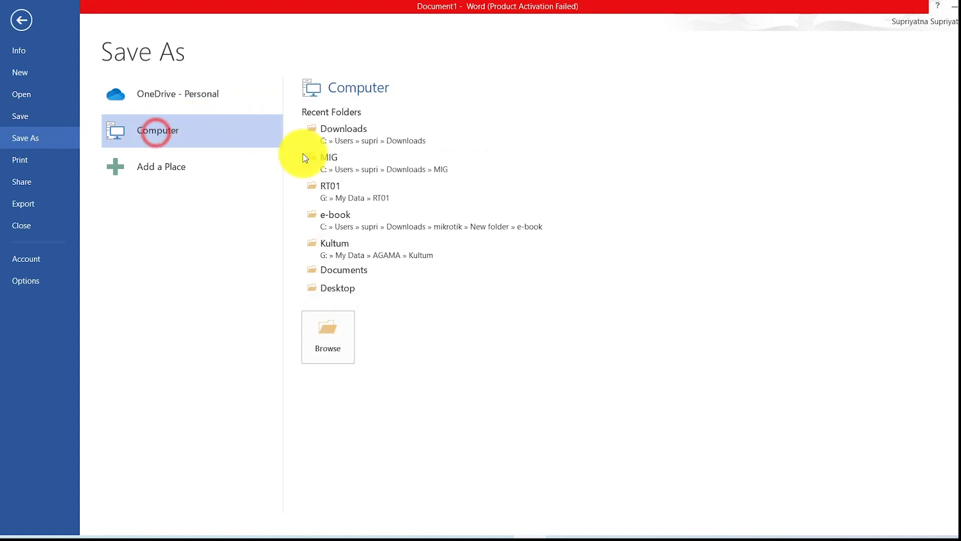
left_click(335, 332)
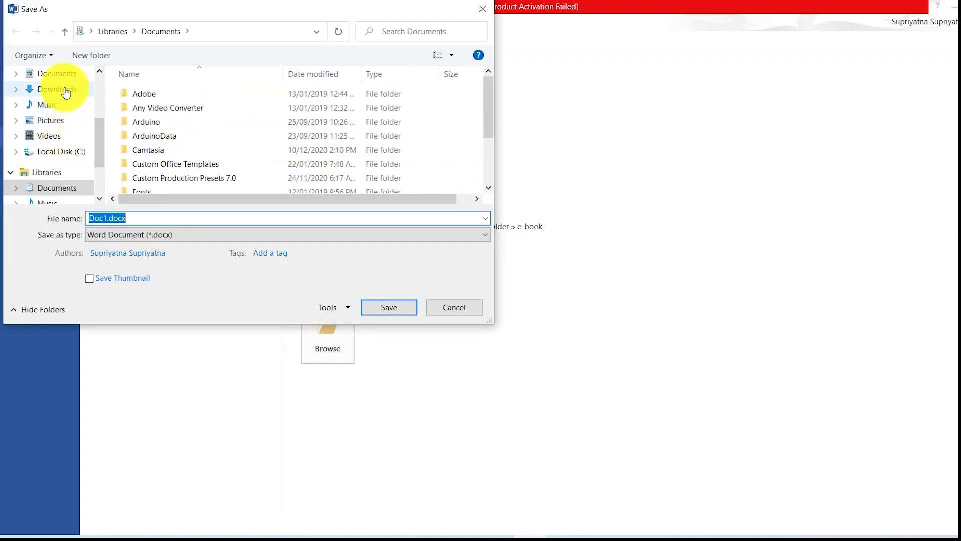
left_click(64, 89)
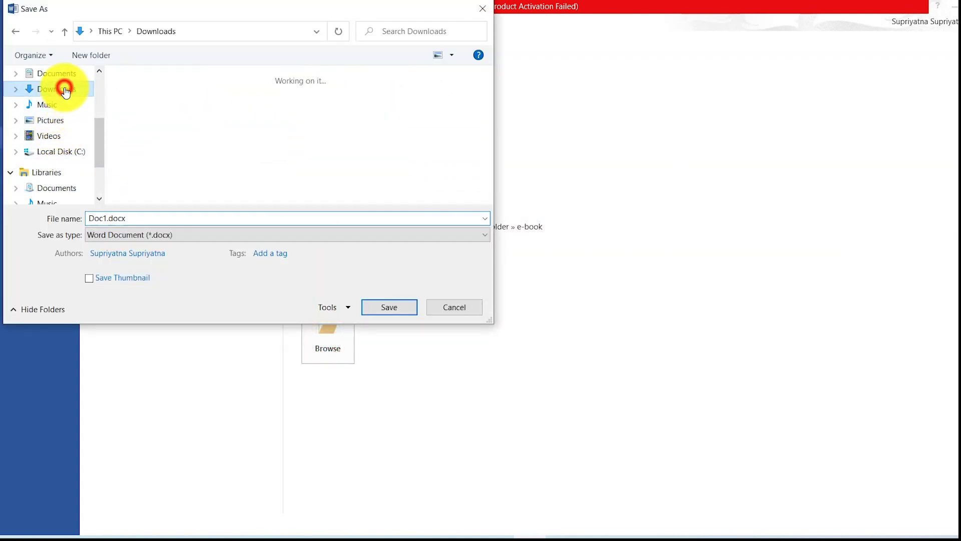
left_click(180, 215)
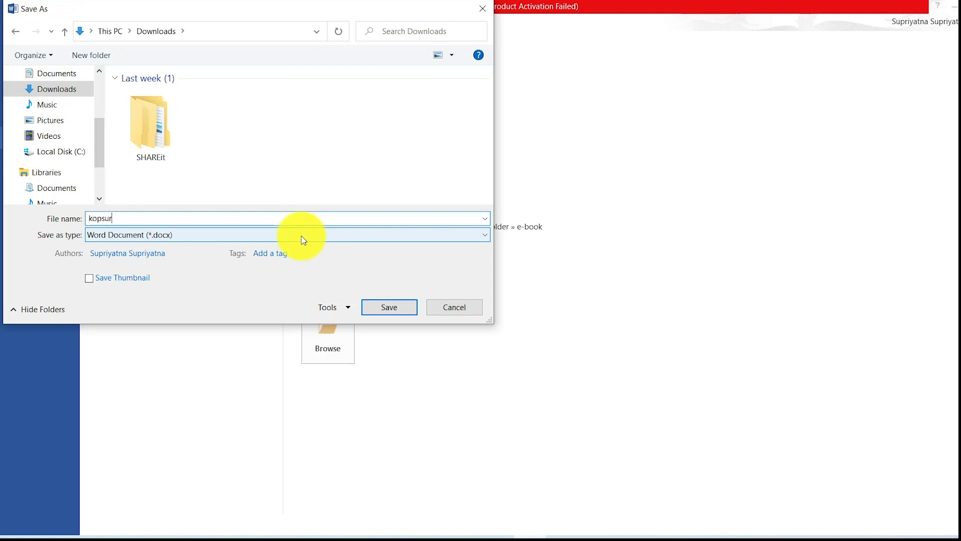
left_click(403, 312)
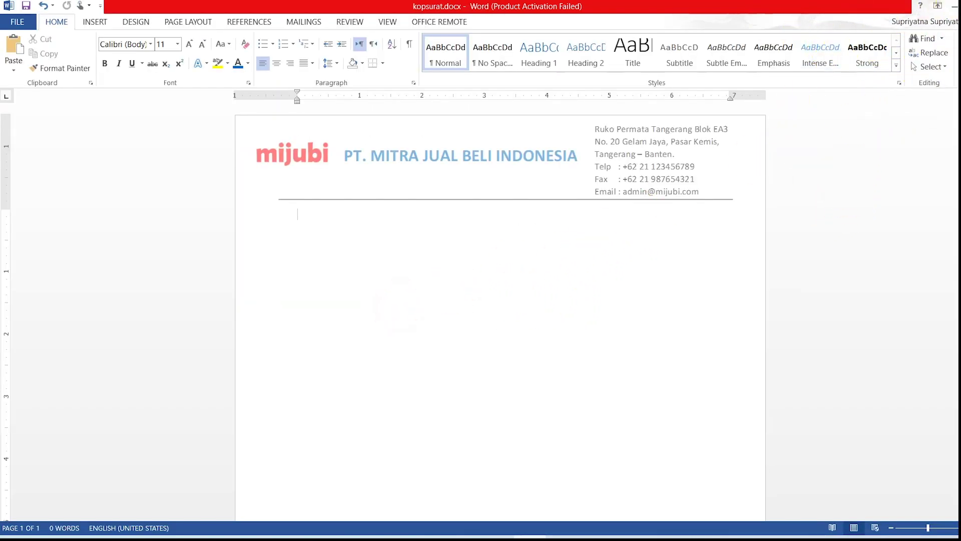
key("alt+F4")
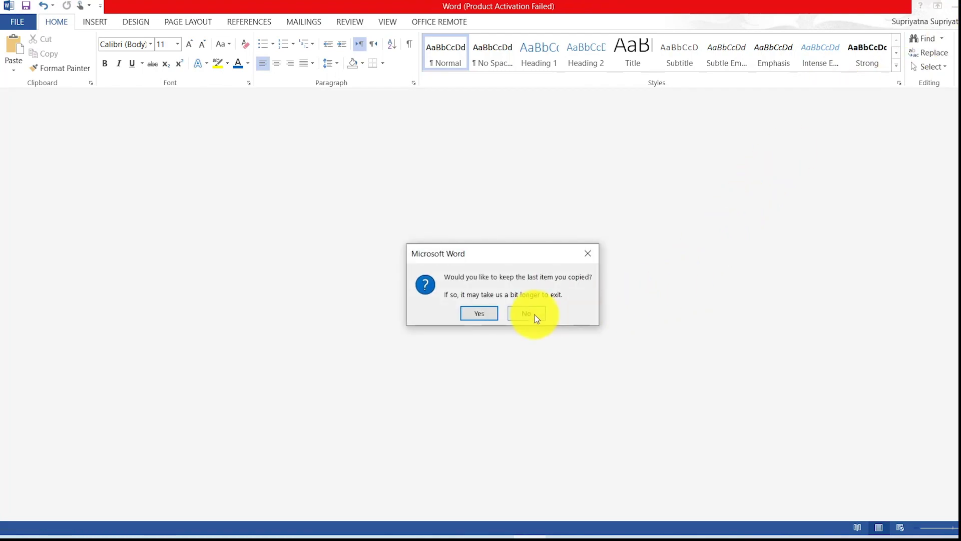
left_click(532, 315)
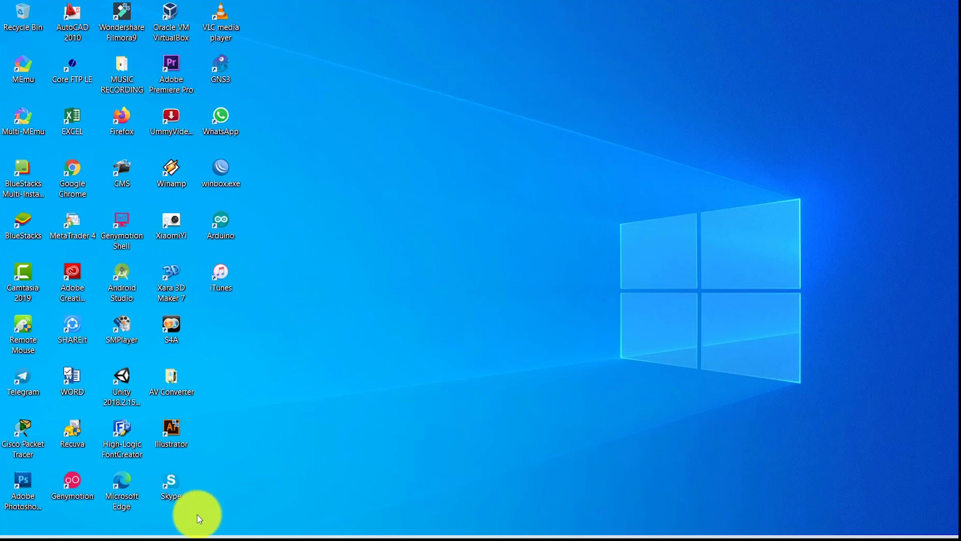
In File Explorer's Downloads folder, set kopsurat.docx to Read-only through its Properties.
left_click(173, 534)
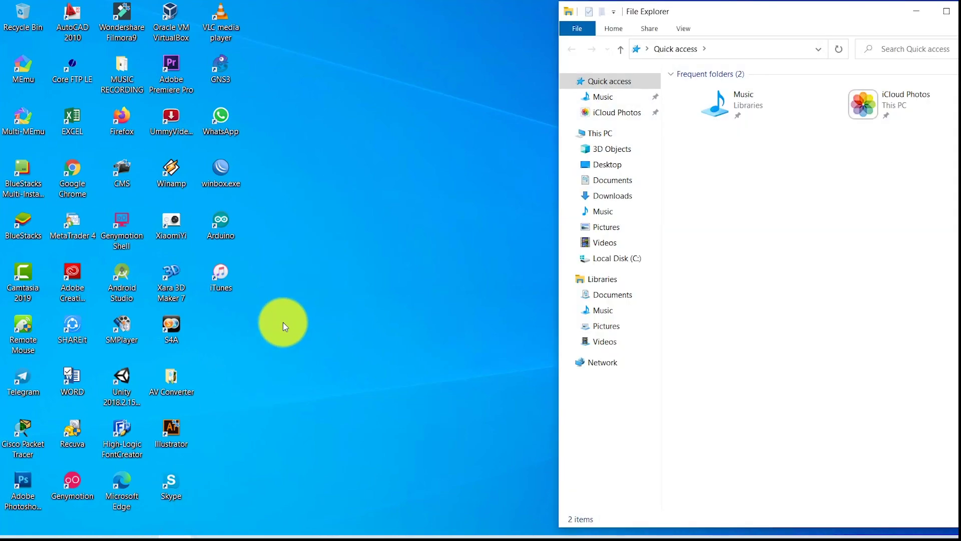
left_click(626, 199)
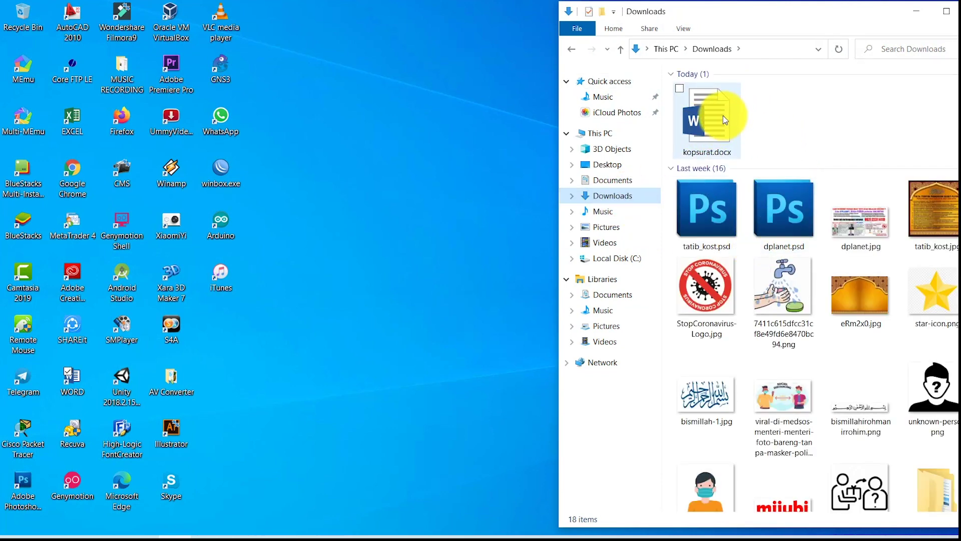
left_click(717, 116)
right_click(717, 116)
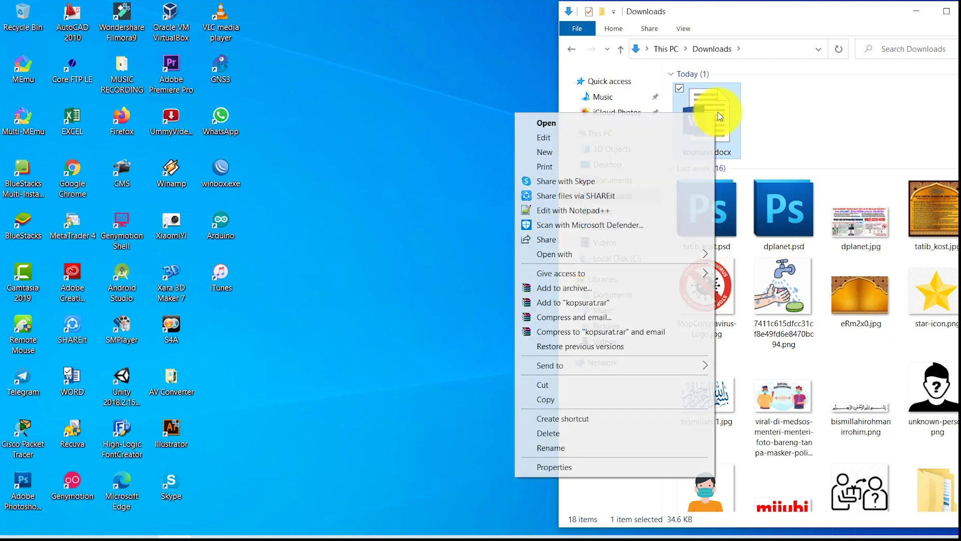
left_click(560, 467)
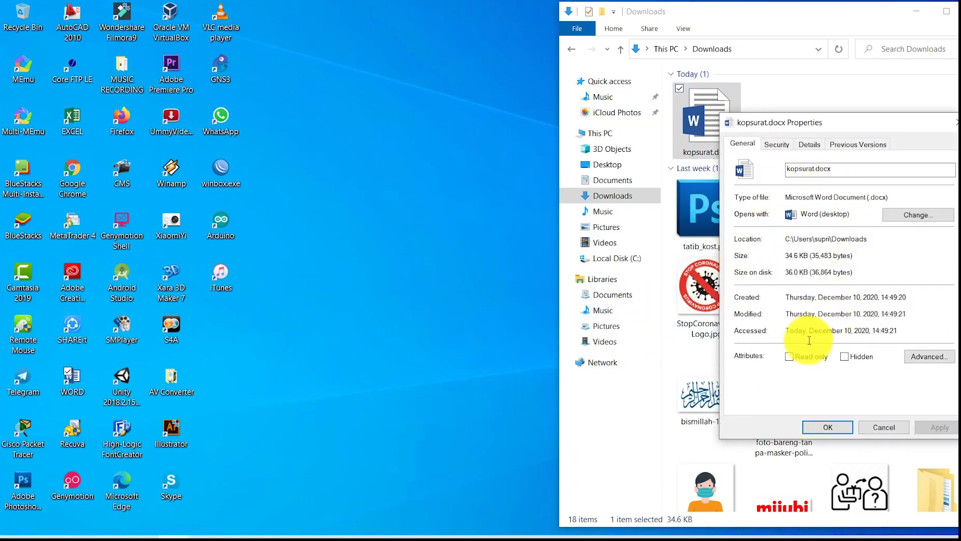
left_click(789, 358)
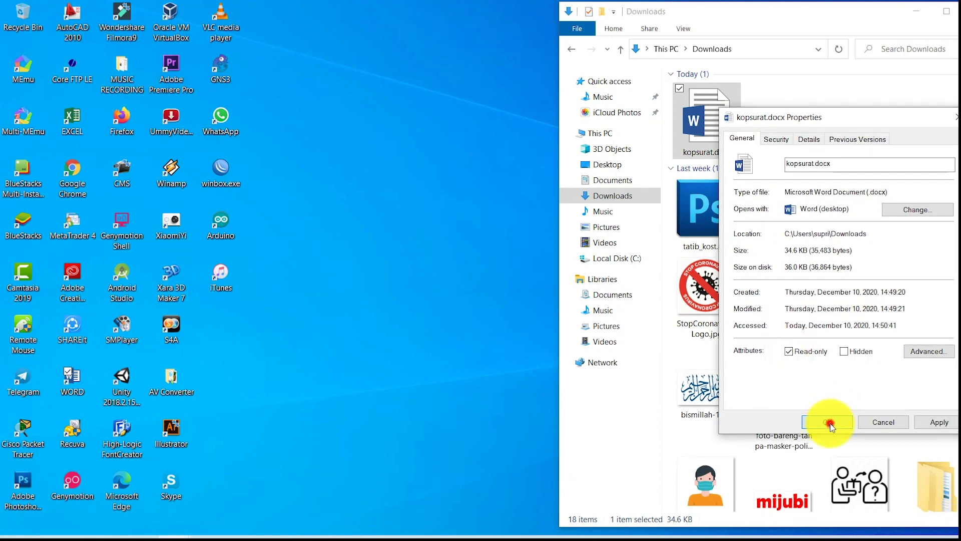
left_click(830, 423)
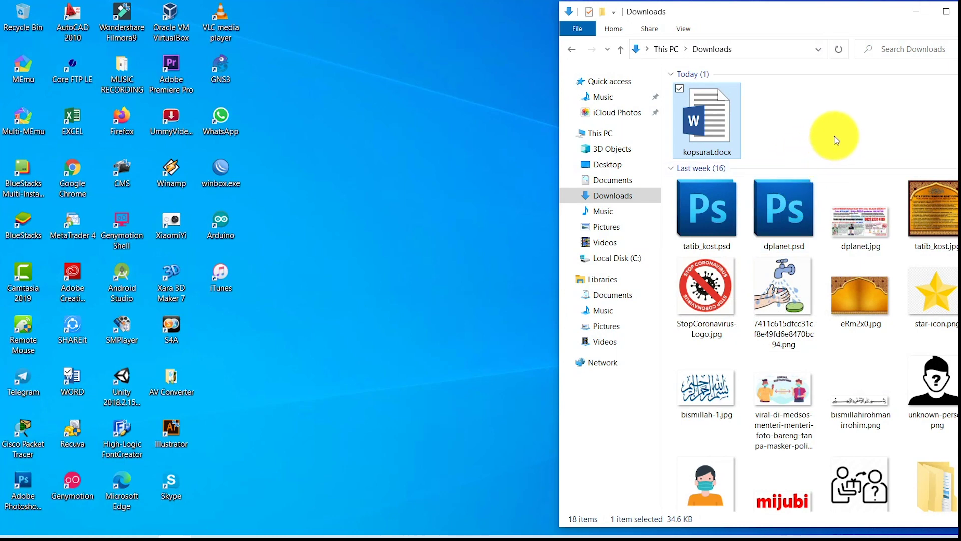
Open kopsurat.docx and switch it from Read Mode to Edit Document.
double_click(712, 125)
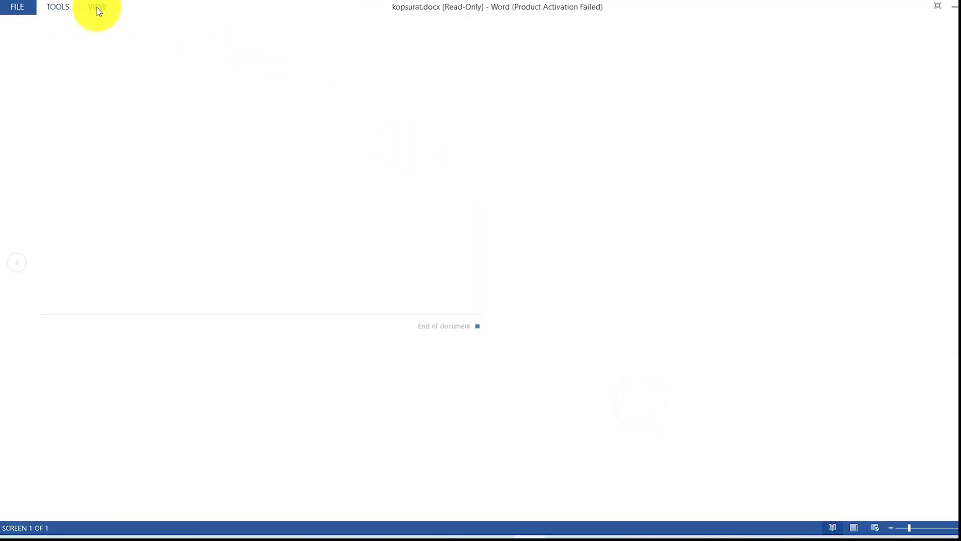
left_click(97, 7)
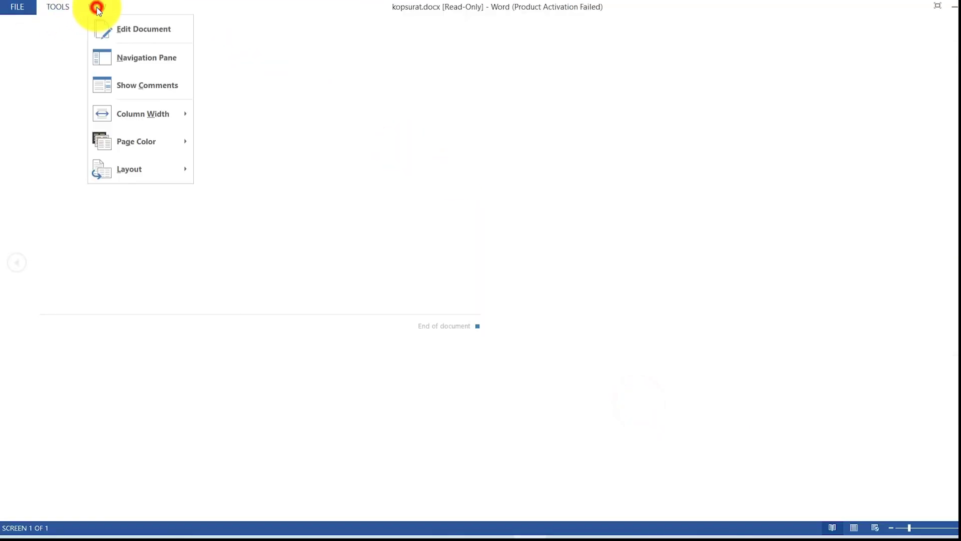
left_click(120, 30)
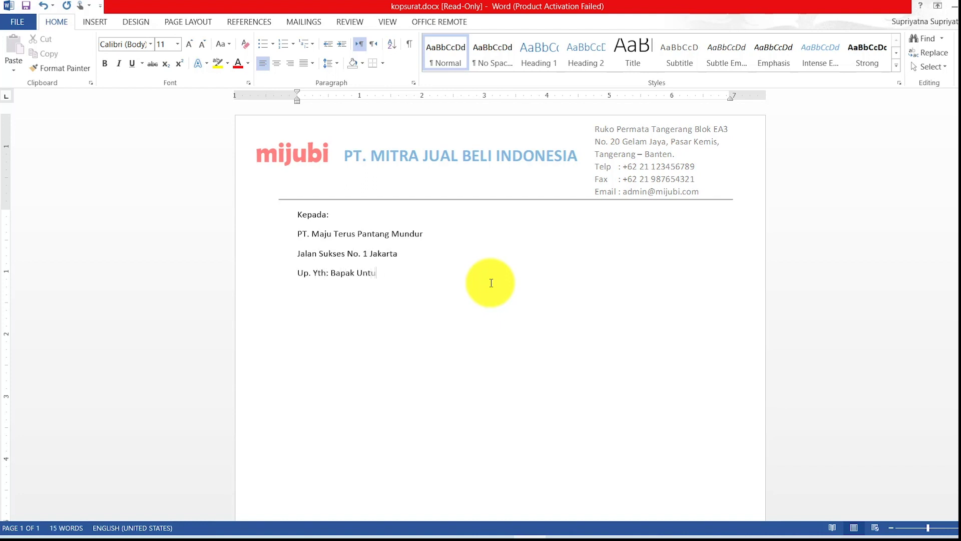
Give the four recipient address lines 0 pt spacing after and bold the company line.
left_click_drag(300, 211, 408, 273)
left_click(188, 21)
left_click(372, 73)
left_click_drag(297, 227, 424, 227)
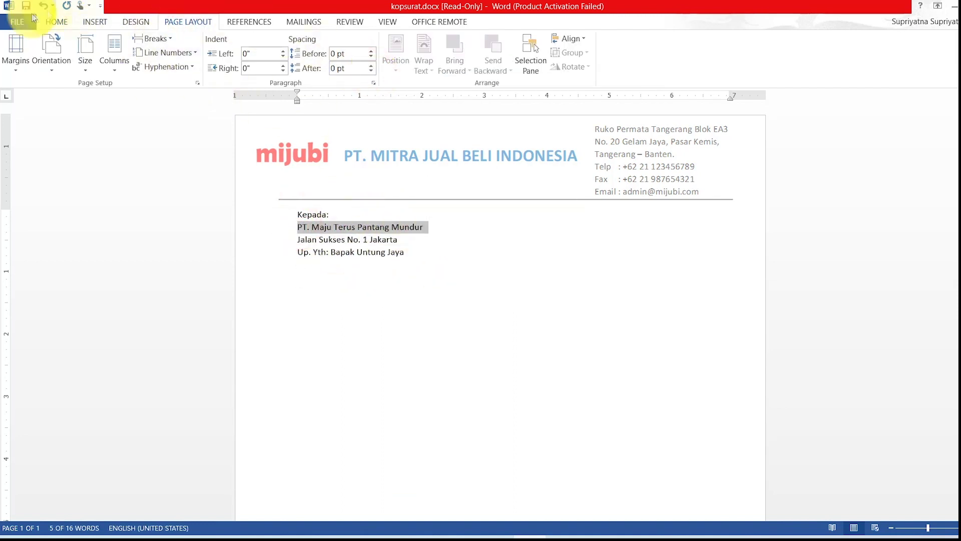
left_click(57, 22)
left_click(105, 63)
left_click(447, 263)
key("Return")
key("Return")
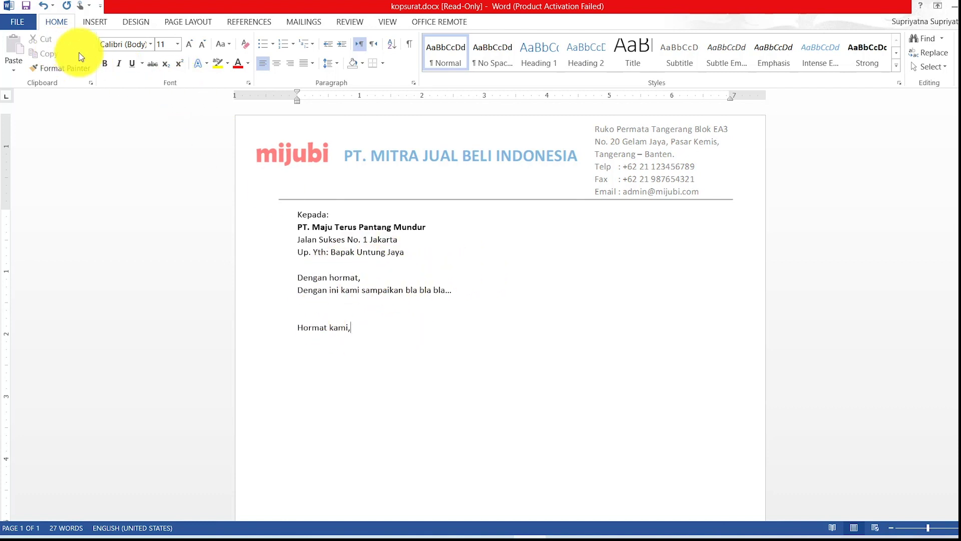
Dismiss the read-only warning and save the letter as suratpakuntung.docx in Downloads.
left_click(26, 7)
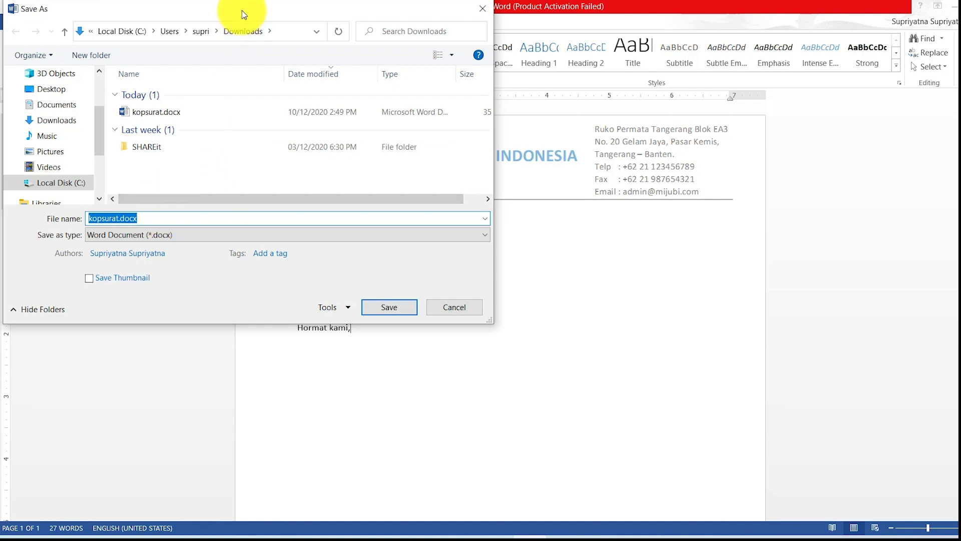
left_click_drag(250, 10, 268, 43)
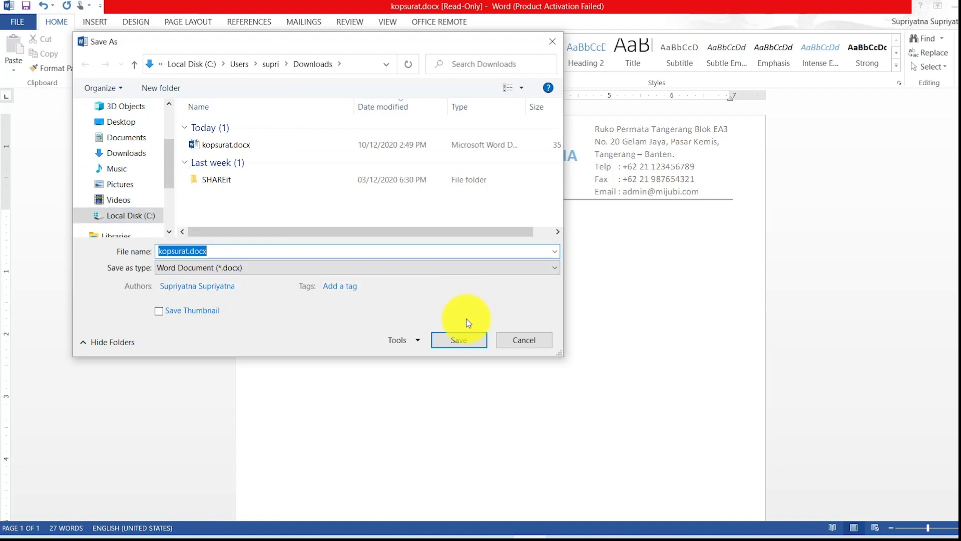
left_click(459, 340)
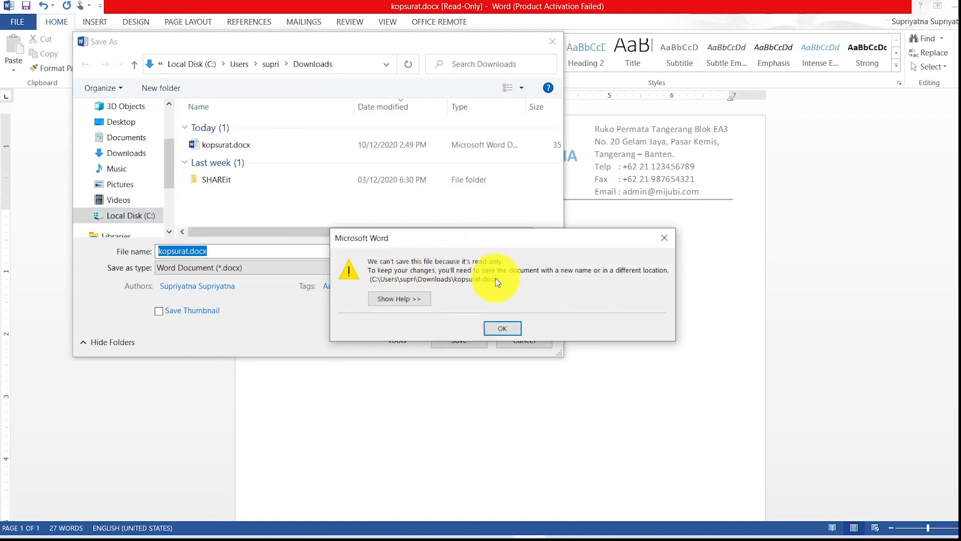
left_click(516, 331)
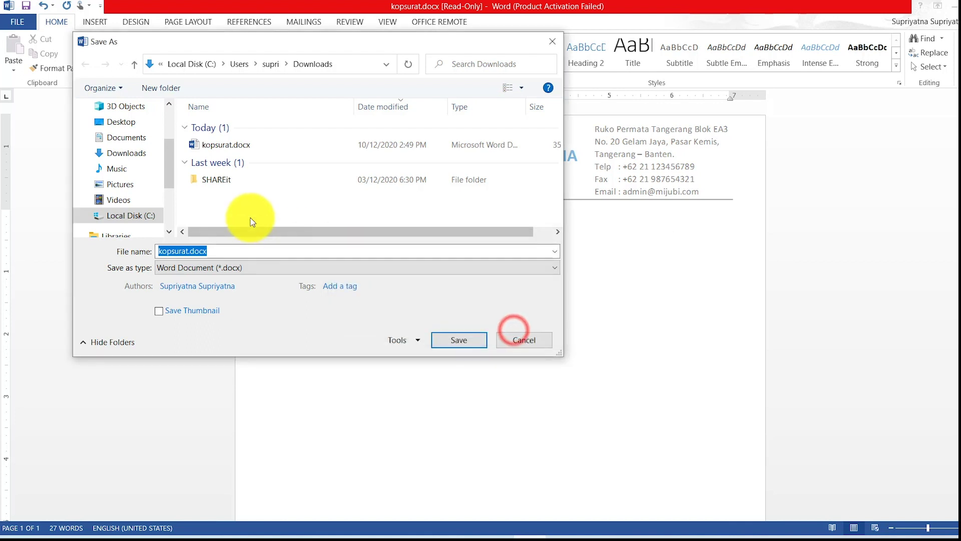
left_click(235, 253)
left_click(233, 252)
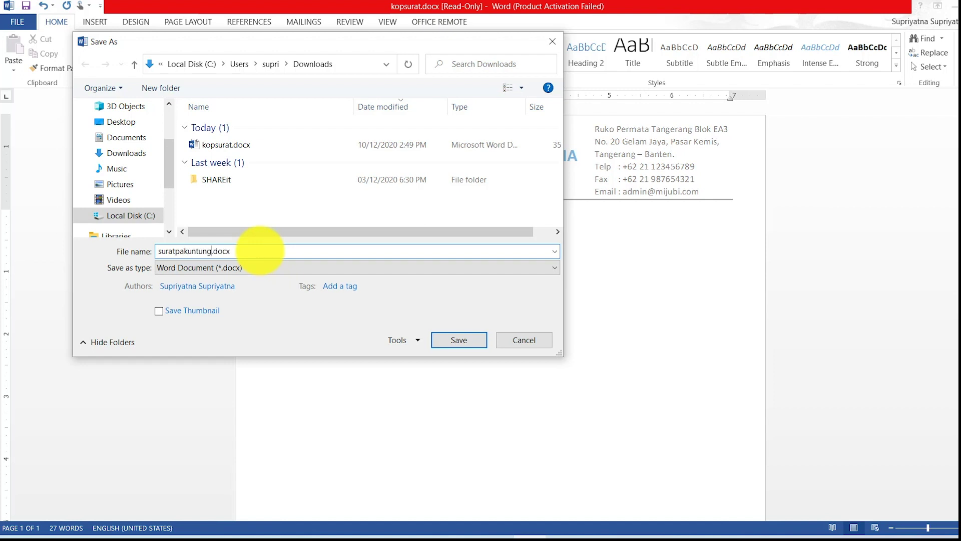
left_click(457, 339)
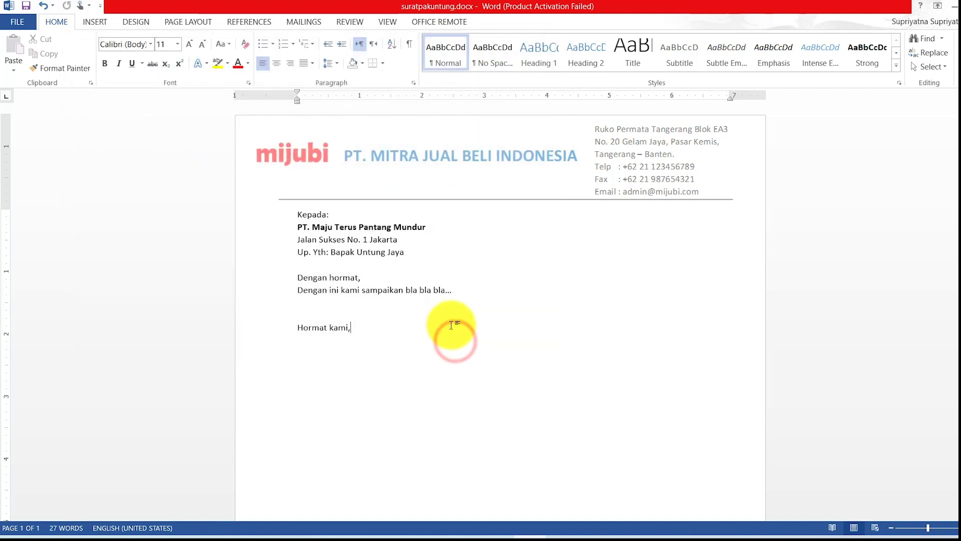